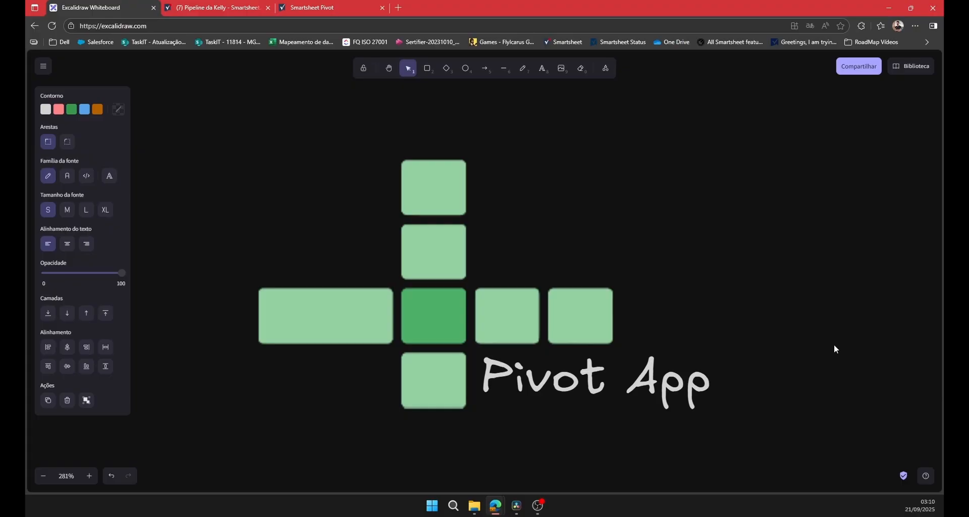
Step: Examine the total and subtotal summary table ("Sumarização do total e subtotal") on the whiteboard
{"action": "key", "text": "h"}
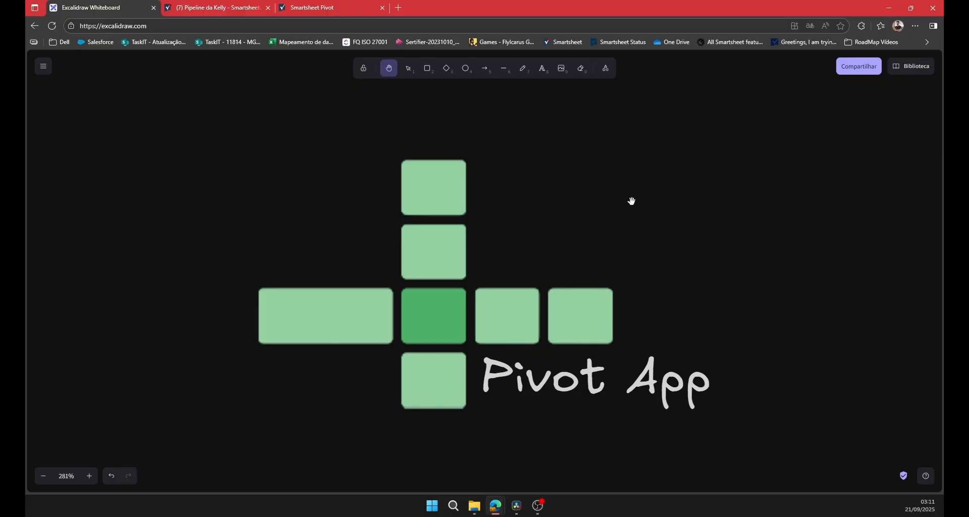
{"action": "left_click_drag", "start_coordinate": [734, 231], "coordinate": [400, 194]}
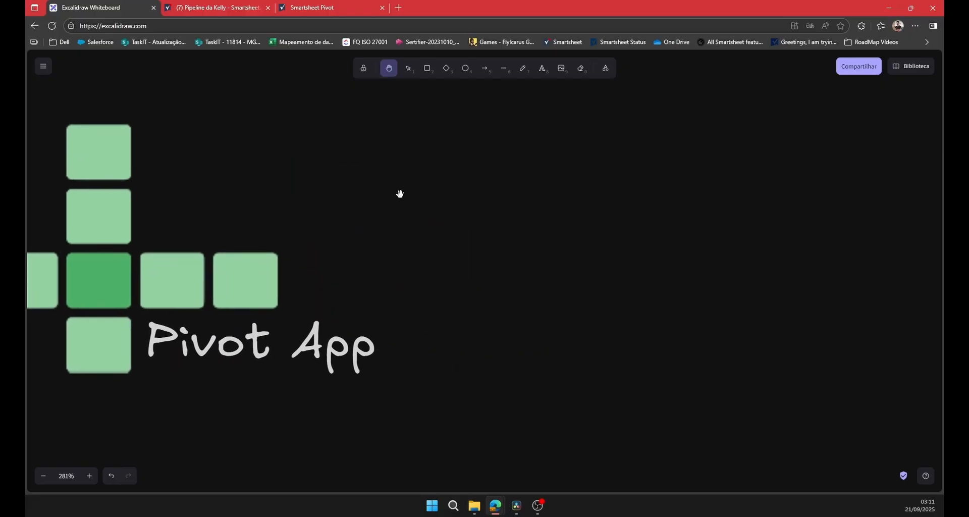
{"action": "scroll", "coordinate": [448, 192], "scroll_direction": "down", "scroll_amount": 4}
{"action": "left_click_drag", "start_coordinate": [659, 292], "coordinate": [309, 63]}
{"action": "scroll", "coordinate": [372, 130], "scroll_direction": "up", "scroll_amount": 3}
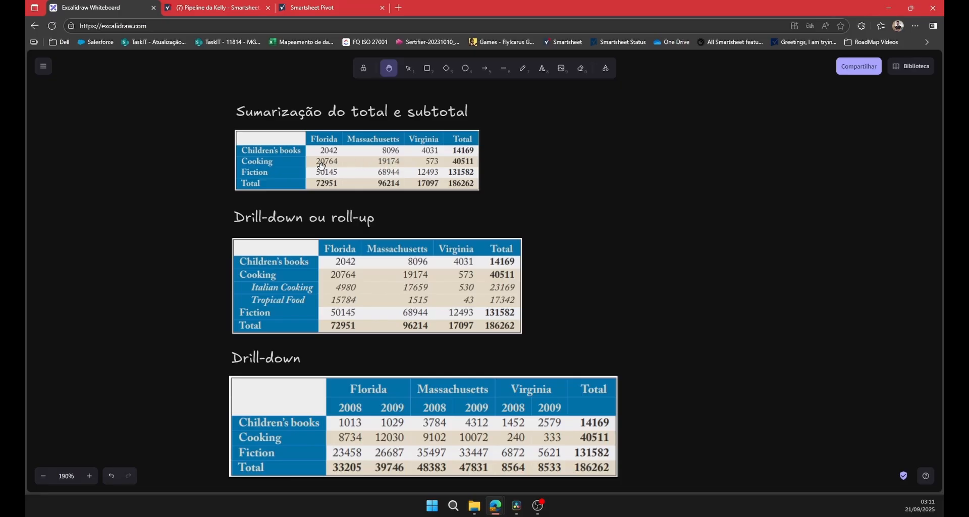
{"action": "scroll", "coordinate": [586, 243], "scroll_direction": "up", "scroll_amount": 1}
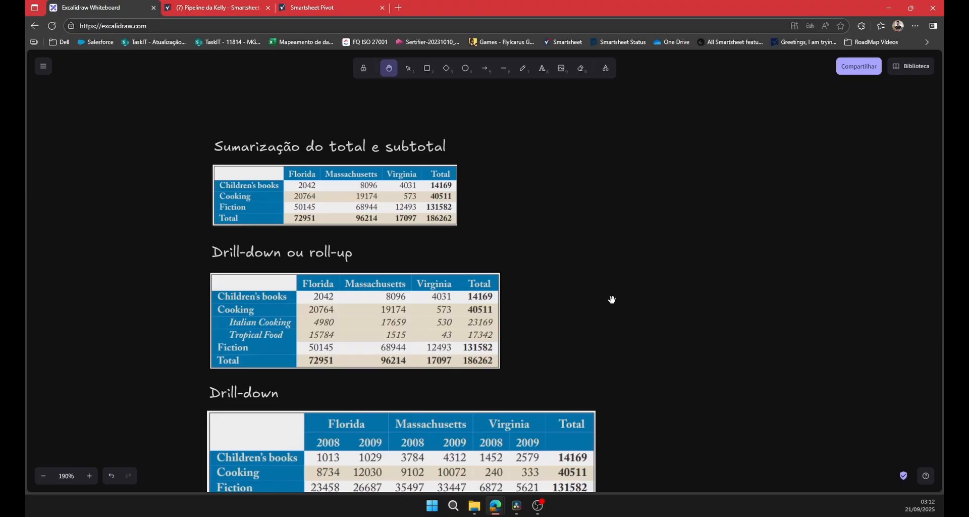
Step: Examine the "Drill-down ou roll-up" and "Drill-down" example tables, including the subcategory rows and the per-year columns
{"action": "left_click_drag", "start_coordinate": [564, 358], "coordinate": [560, 299]}
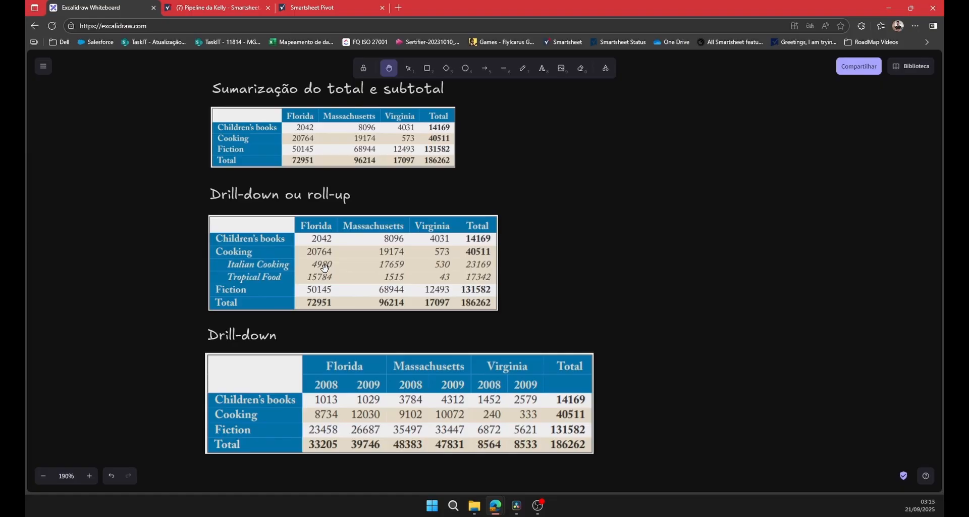
{"action": "left_click_drag", "start_coordinate": [593, 301], "coordinate": [537, 188]}
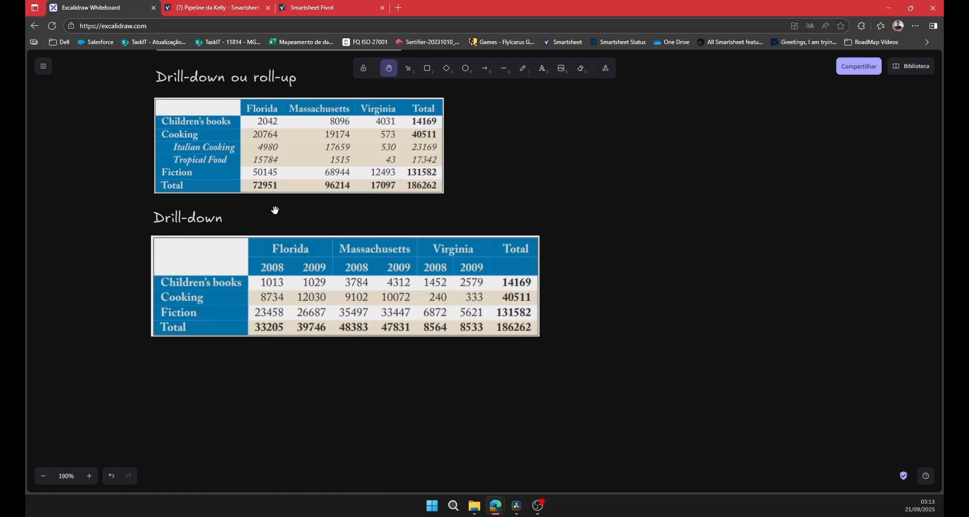
{"action": "left_click_drag", "start_coordinate": [275, 210], "coordinate": [279, 273]}
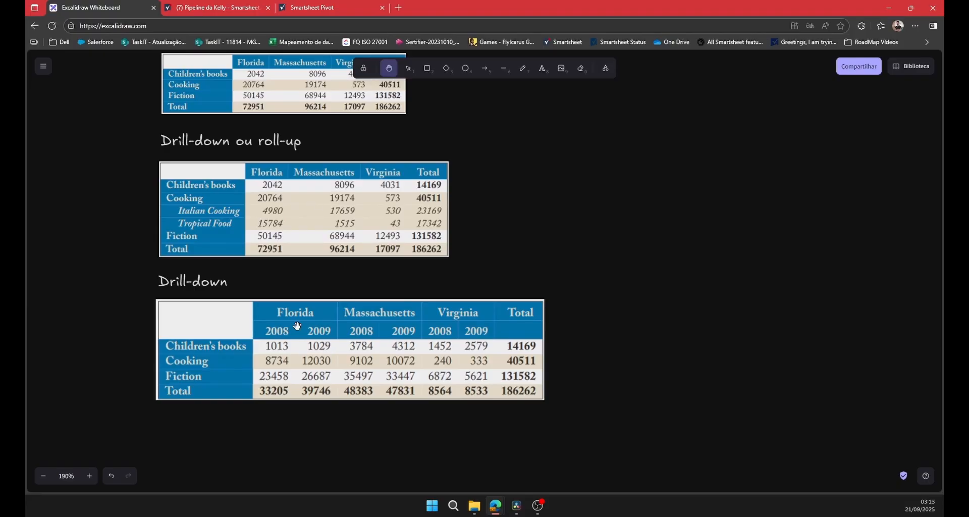
{"action": "scroll", "coordinate": [303, 323], "scroll_direction": "down", "scroll_amount": 2}
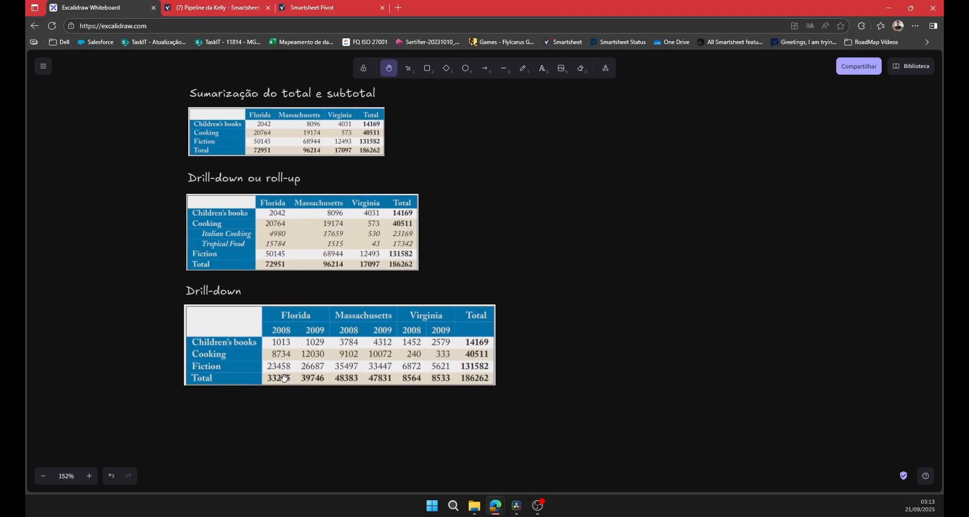
{"action": "left_click_drag", "start_coordinate": [470, 170], "coordinate": [494, 338]}
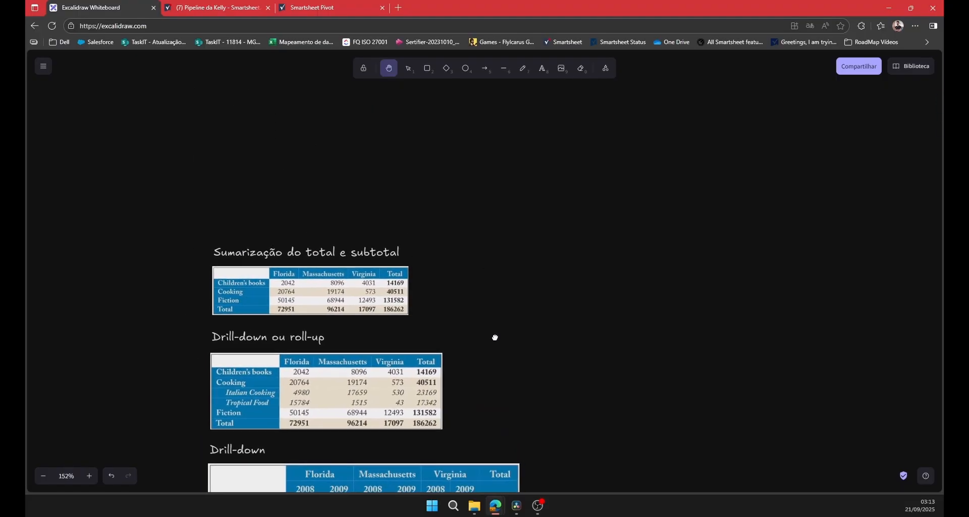
Step: Compare the rows and state columns of the summary table up close with the year breakdown in the "Drill-down" table
{"action": "scroll", "coordinate": [317, 294], "scroll_direction": "up", "scroll_amount": 10}
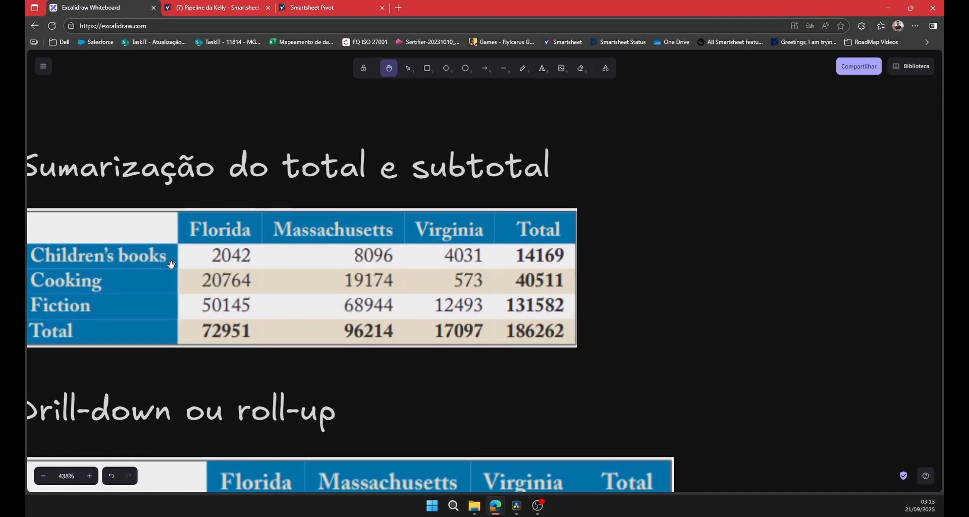
{"action": "left_click_drag", "start_coordinate": [186, 258], "coordinate": [295, 274]}
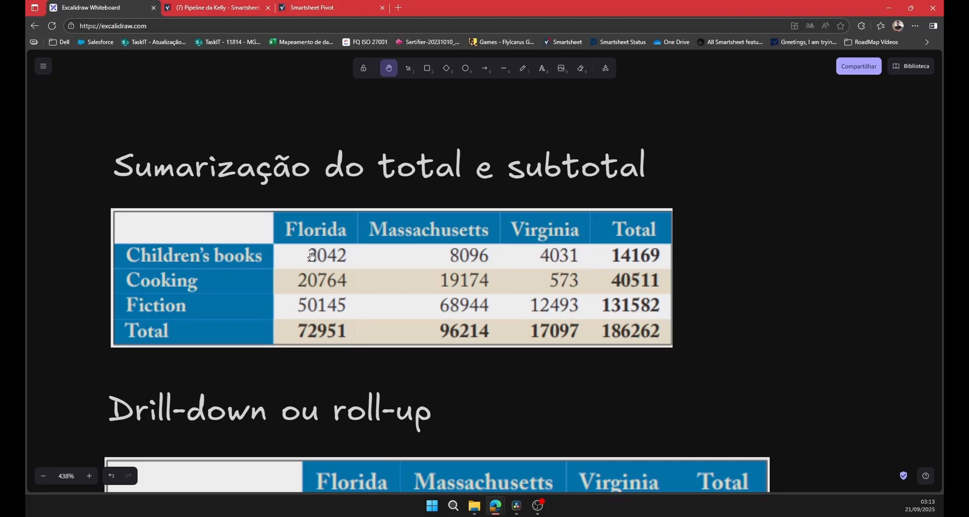
{"action": "scroll", "coordinate": [311, 256], "scroll_direction": "down", "scroll_amount": 10, "text": "ctrl"}
{"action": "scroll", "coordinate": [532, 274], "scroll_direction": "down", "scroll_amount": 4}
{"action": "scroll", "coordinate": [351, 325], "scroll_direction": "up", "scroll_amount": 5, "text": "ctrl"}
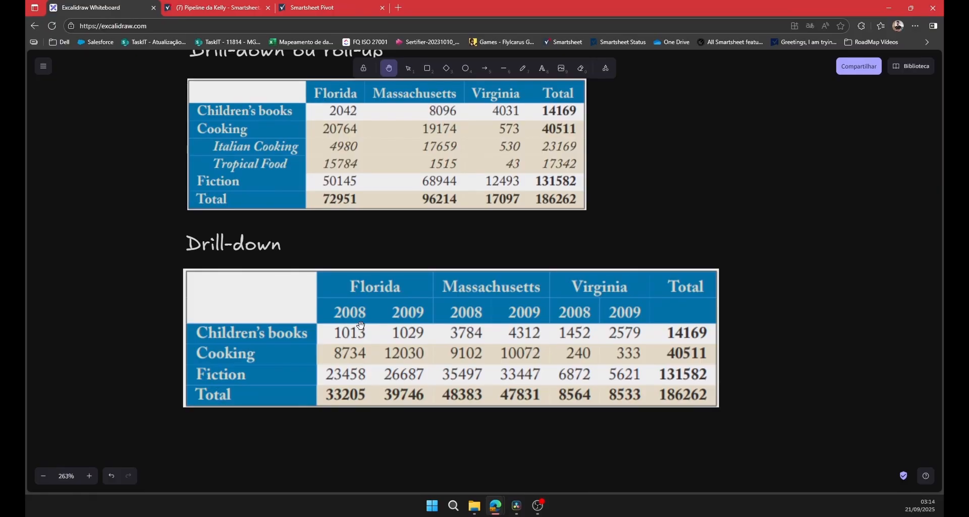
{"action": "scroll", "coordinate": [330, 291], "scroll_direction": "down", "scroll_amount": 8, "text": "ctrl"}
{"action": "scroll", "coordinate": [289, 294], "scroll_direction": "up", "scroll_amount": 6, "text": "ctrl"}
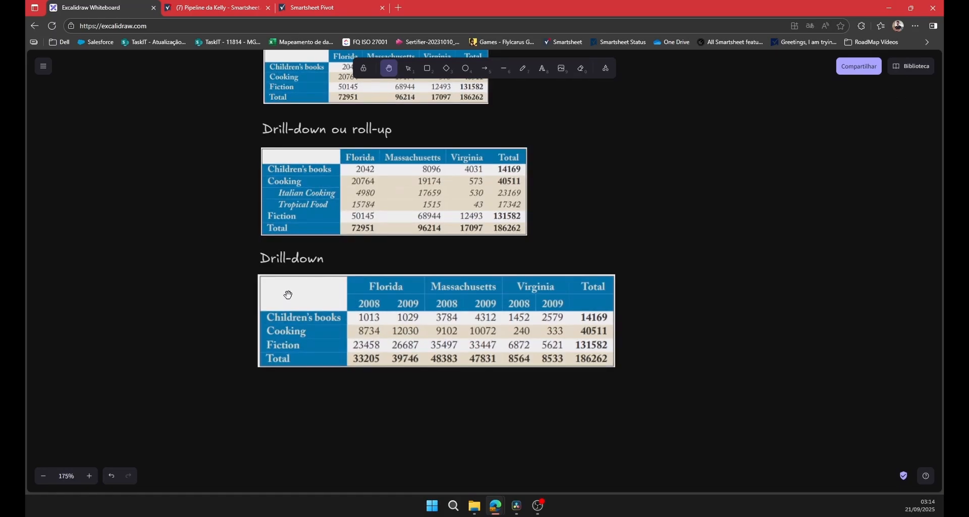
{"action": "scroll", "coordinate": [288, 294], "scroll_direction": "down", "scroll_amount": 4, "text": "ctrl"}
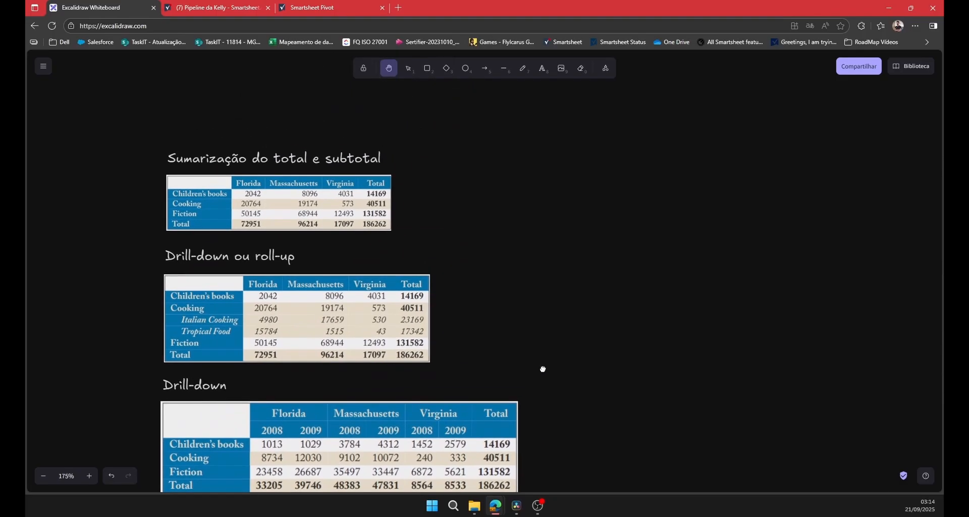
Step: View the cuboid diagram on the whiteboard, and return to the three example tables to relate them to it
{"action": "left_click_drag", "start_coordinate": [684, 286], "coordinate": [260, 359]}
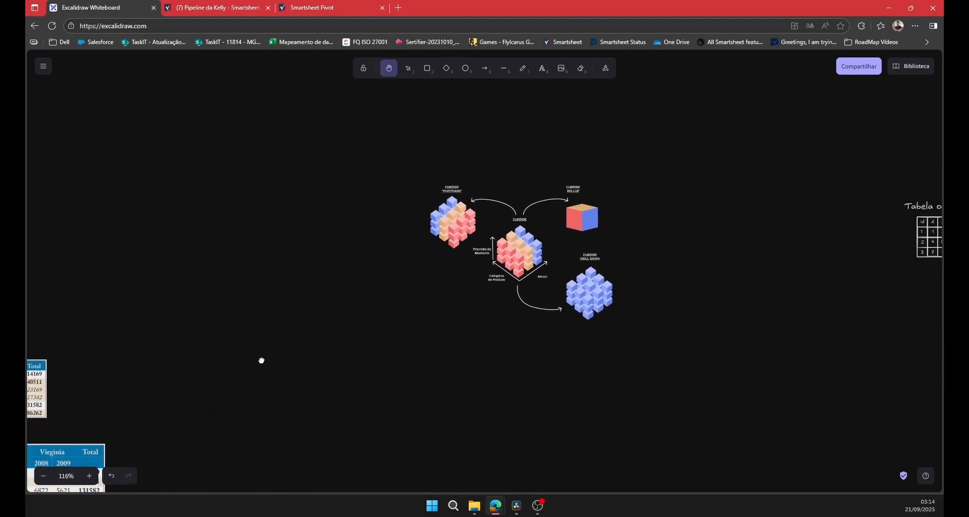
{"action": "scroll", "coordinate": [515, 283], "scroll_direction": "up", "scroll_amount": 10, "text": "ctrl"}
{"action": "left_click_drag", "start_coordinate": [882, 307], "coordinate": [780, 253]}
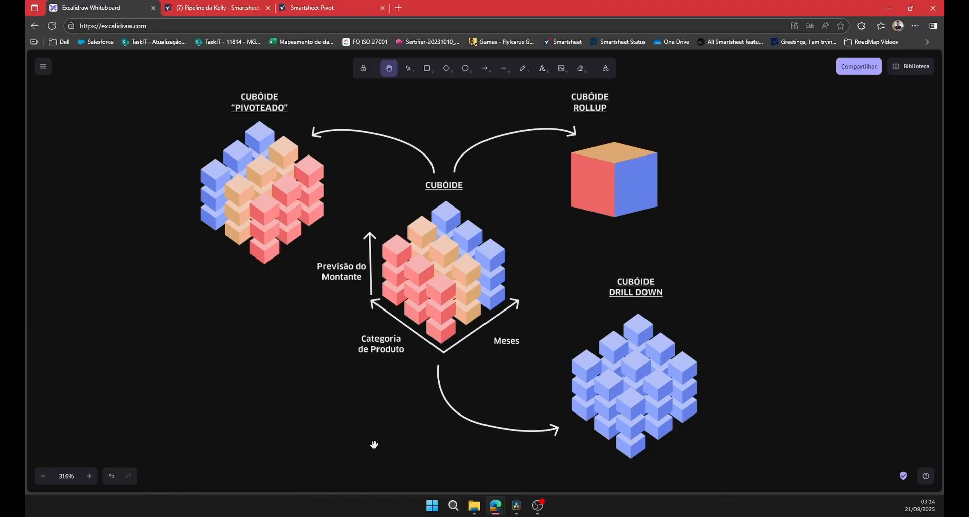
{"action": "scroll", "coordinate": [292, 357], "scroll_direction": "down", "scroll_amount": 8, "text": "ctrl"}
{"action": "left_click_drag", "start_coordinate": [292, 357], "coordinate": [541, 221]}
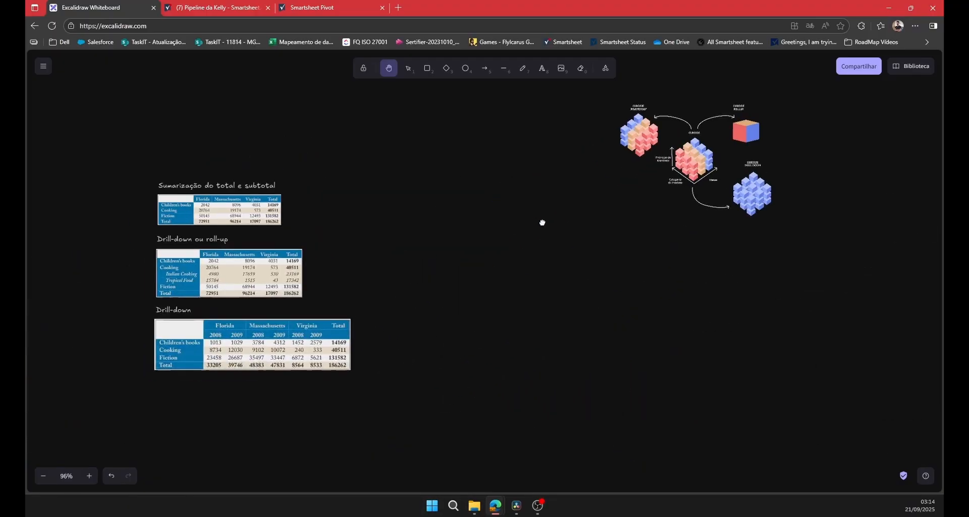
{"action": "scroll", "coordinate": [400, 313], "scroll_direction": "up", "scroll_amount": 2, "text": "ctrl"}
{"action": "scroll", "coordinate": [444, 306], "scroll_direction": "up", "scroll_amount": 3, "text": "ctrl"}
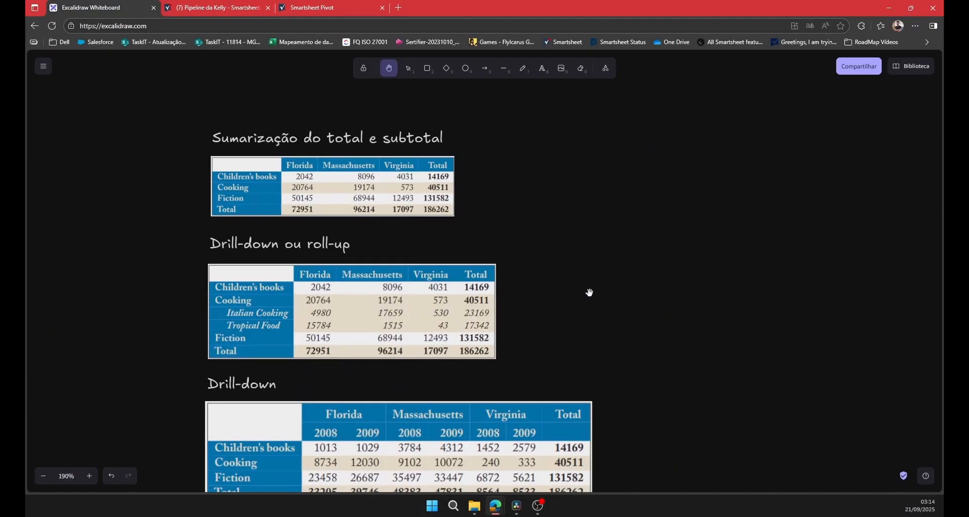
Step: Examine the cuboid diagram's axes and its pivoted, rollup and drill down variants
{"action": "left_click_drag", "start_coordinate": [588, 289], "coordinate": [251, 326]}
{"action": "scroll", "coordinate": [252, 325], "scroll_direction": "up", "scroll_amount": 5, "text": "ctrl"}
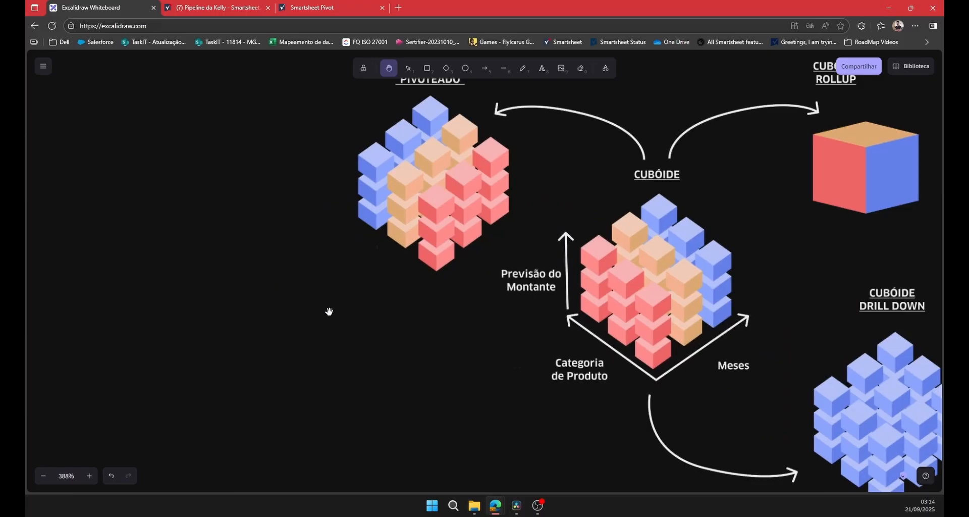
{"action": "scroll", "coordinate": [328, 311], "scroll_direction": "down", "scroll_amount": 3, "text": "ctrl"}
{"action": "scroll", "coordinate": [377, 338], "scroll_direction": "up", "scroll_amount": 1, "text": "ctrl"}
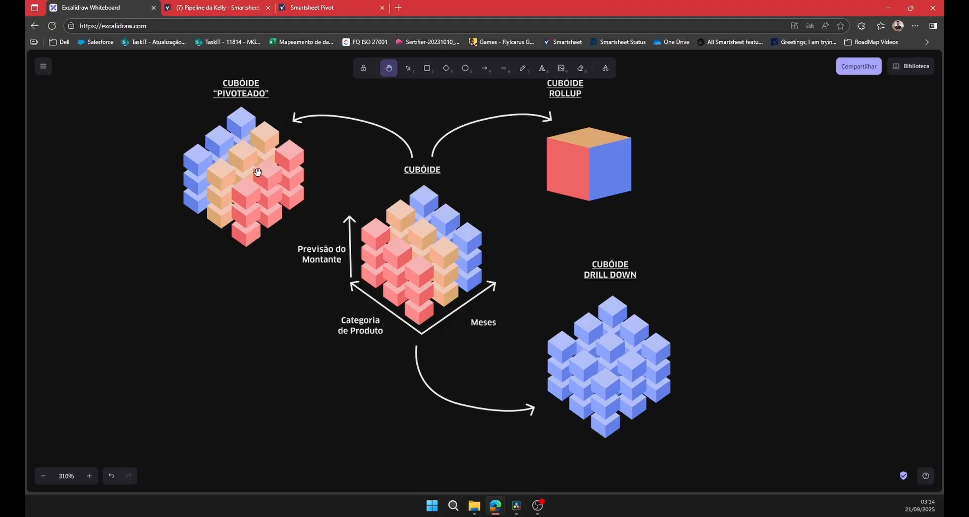
{"action": "left_click_drag", "start_coordinate": [554, 251], "coordinate": [459, 274]}
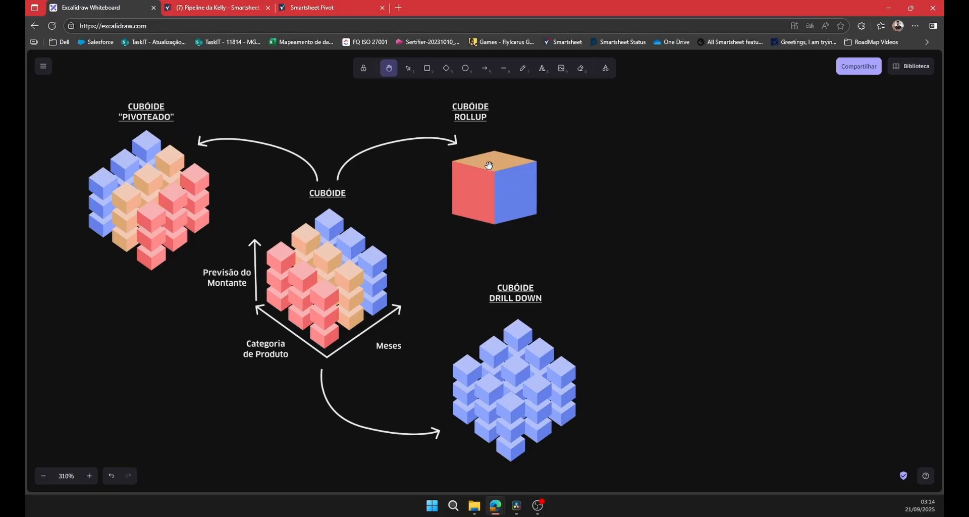
Step: Relate the total and subtotal summary table to the rollup cuboid by viewing the table and the cuboid diagram in turn
{"action": "scroll", "coordinate": [356, 251], "scroll_direction": "left", "scroll_amount": 10}
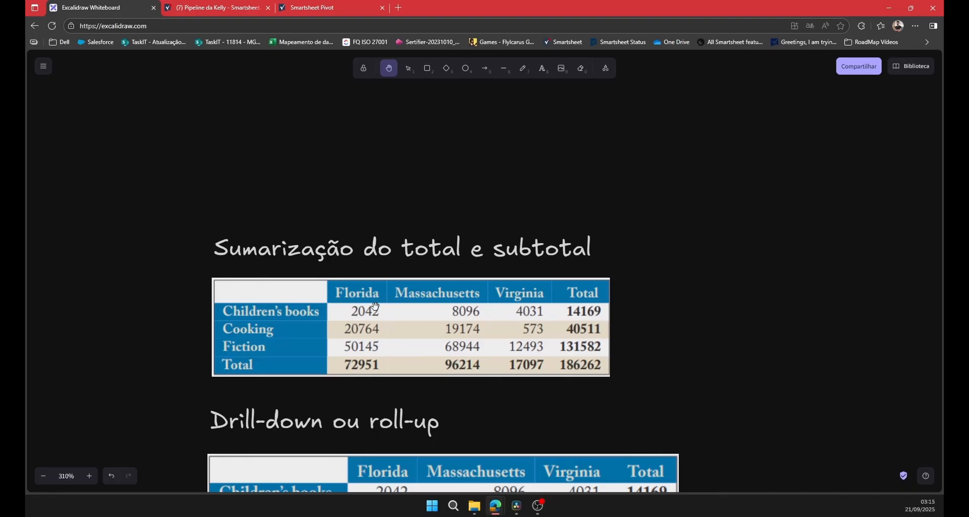
{"action": "left_click_drag", "start_coordinate": [424, 379], "coordinate": [356, 18]}
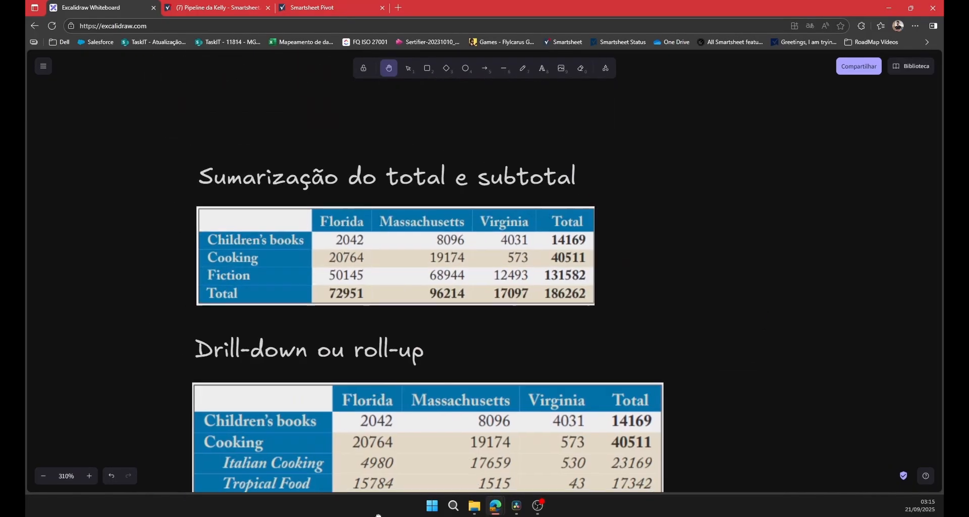
{"action": "left_click_drag", "start_coordinate": [321, 52], "coordinate": [375, 345]}
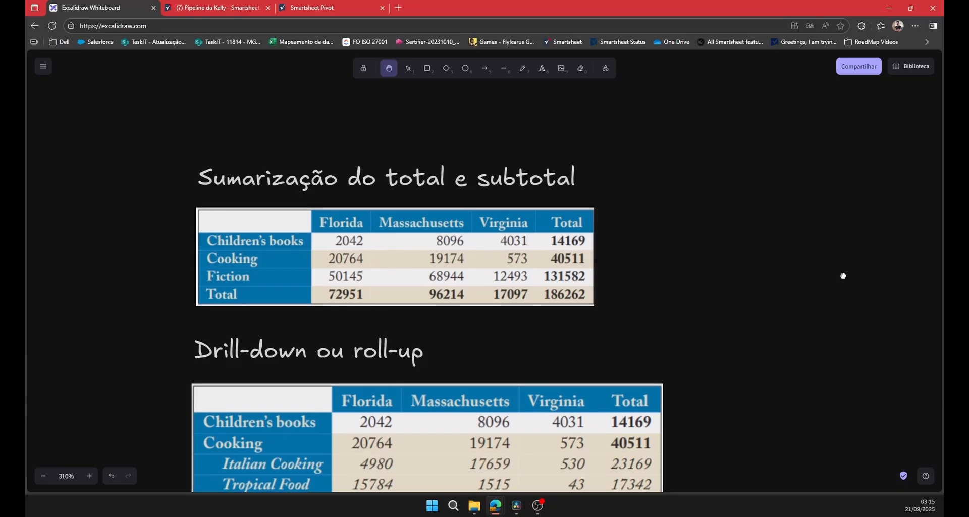
{"action": "scroll", "coordinate": [848, 273], "scroll_direction": "right", "scroll_amount": 10}
{"action": "scroll", "coordinate": [779, 299], "scroll_direction": "right", "scroll_amount": 12}
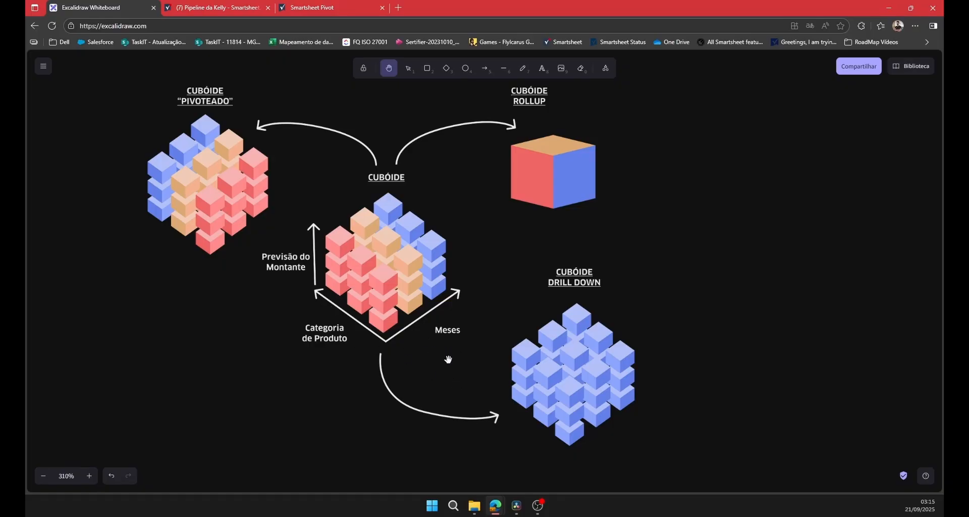
{"action": "left_click_drag", "start_coordinate": [487, 292], "coordinate": [479, 315]}
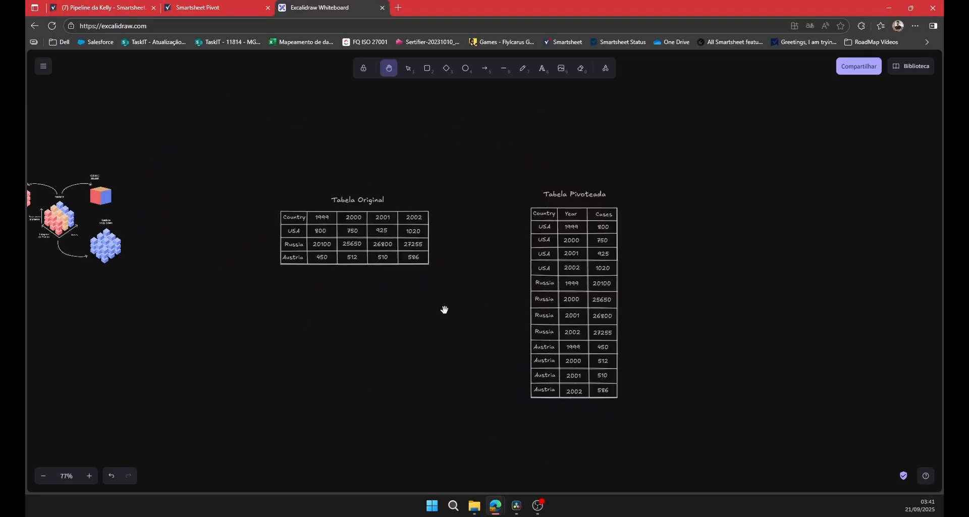
Step: Compare "Tabela Original" with "Tabela Pivoteada", following how the year columns become Year and Cases rows
{"action": "scroll", "coordinate": [450, 282], "scroll_direction": "up", "scroll_amount": 3}
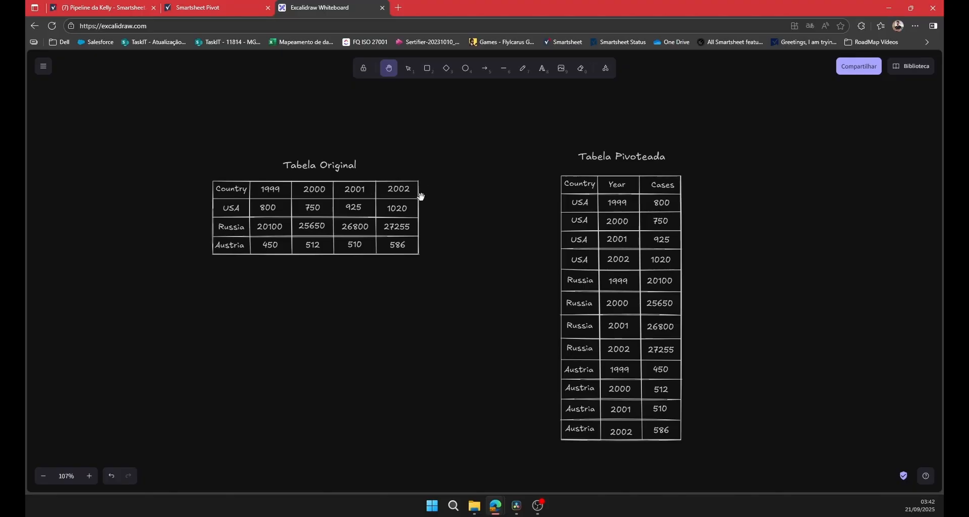
{"action": "left_click_drag", "start_coordinate": [727, 264], "coordinate": [590, 249]}
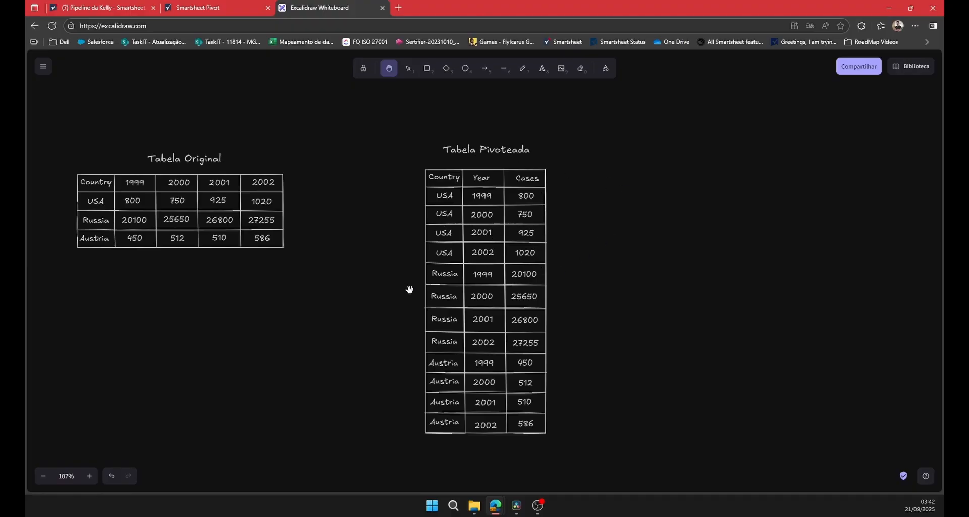
{"action": "left_click_drag", "start_coordinate": [387, 290], "coordinate": [414, 290]}
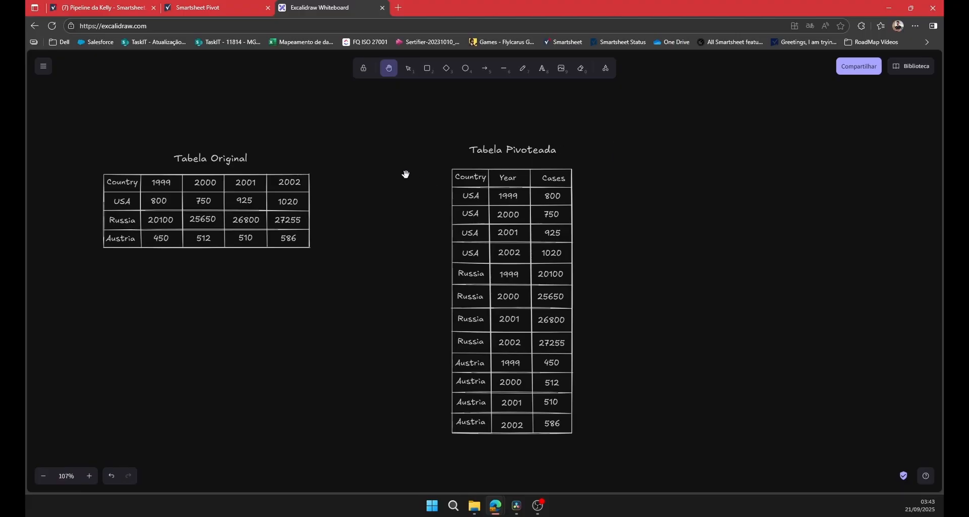
{"action": "left_click_drag", "start_coordinate": [383, 173], "coordinate": [422, 186]}
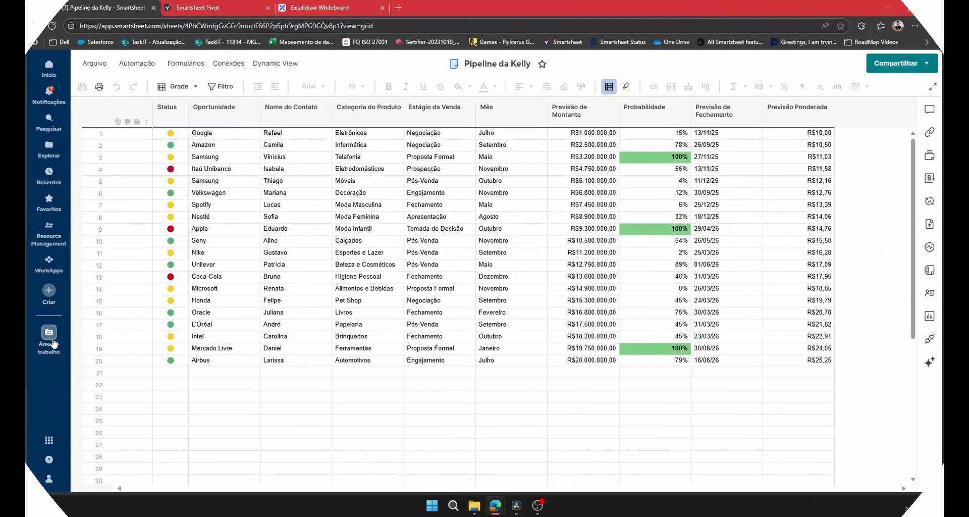
Step: Show the Vídeo Releases workspace contents beside the sales pipeline sheet in Smartsheet and review the Pivot App folder's items
{"action": "left_click", "coordinate": [54, 343]}
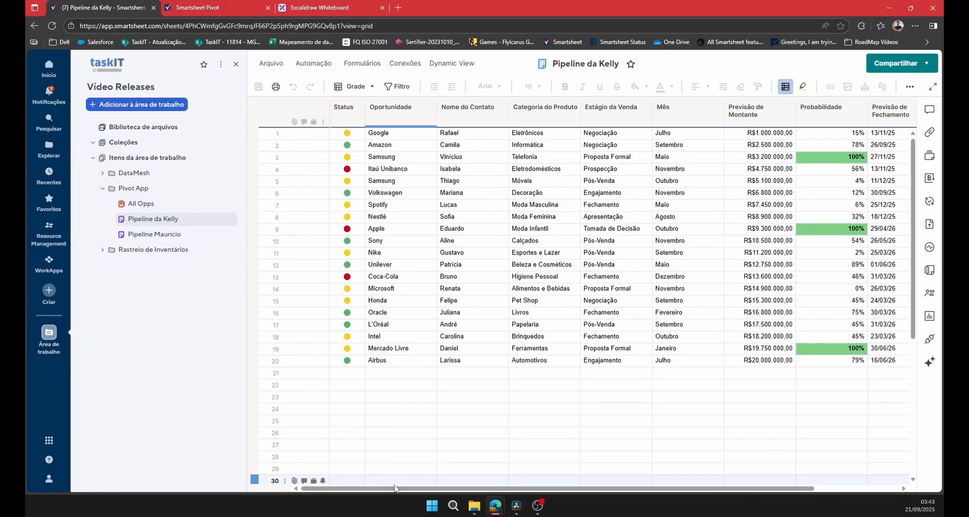
{"action": "left_click_drag", "start_coordinate": [395, 488], "coordinate": [137, 217]}
{"action": "left_click", "coordinate": [153, 234]}
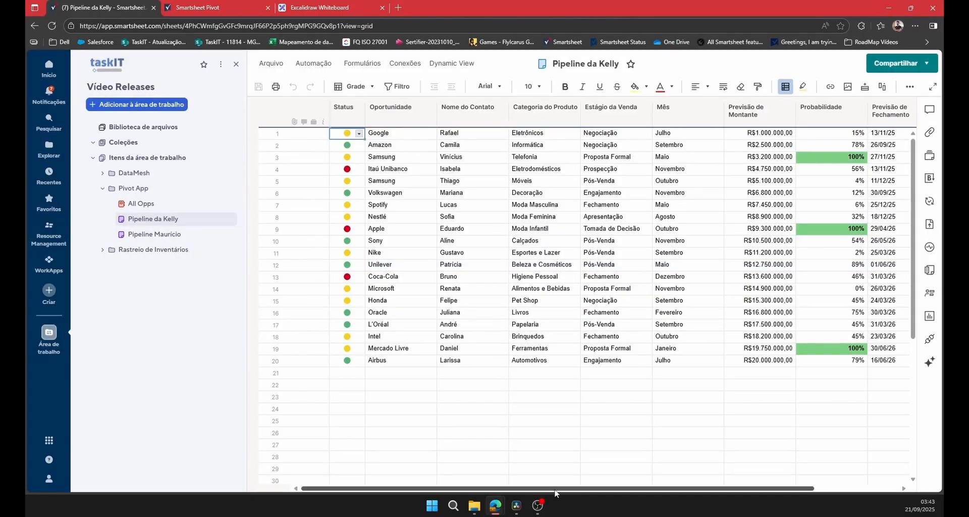
{"action": "mouse_move", "coordinate": [555, 490]}
{"action": "left_mouse_down"}
{"action": "mouse_move", "coordinate": [641, 491]}
{"action": "mouse_move", "coordinate": [558, 491]}
{"action": "left_mouse_up"}
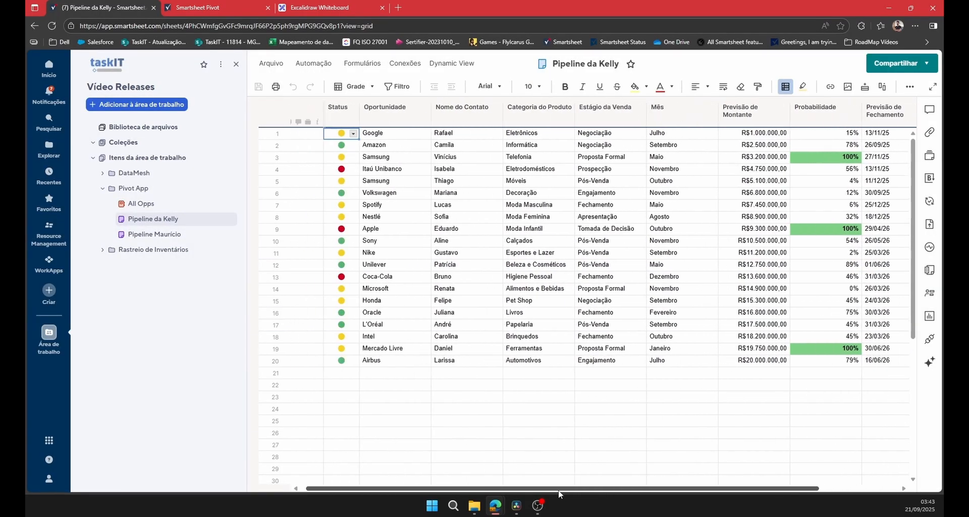
Step: Highlight the sheet's Previsão de Montante, Categoria do Produto and Mês columns in turn to review the fields for pivoting
{"action": "left_click", "coordinate": [754, 113]}
{"action": "left_click", "coordinate": [557, 118]}
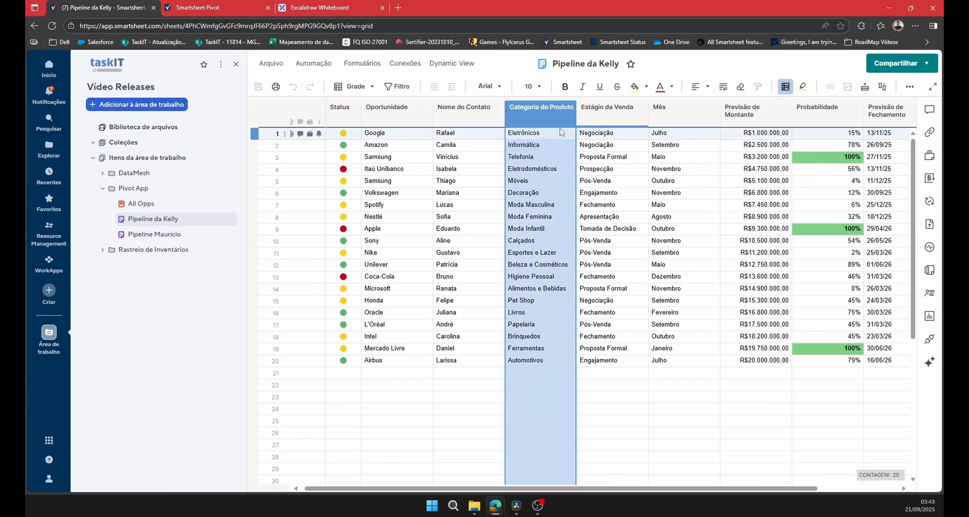
{"action": "left_click", "coordinate": [676, 112]}
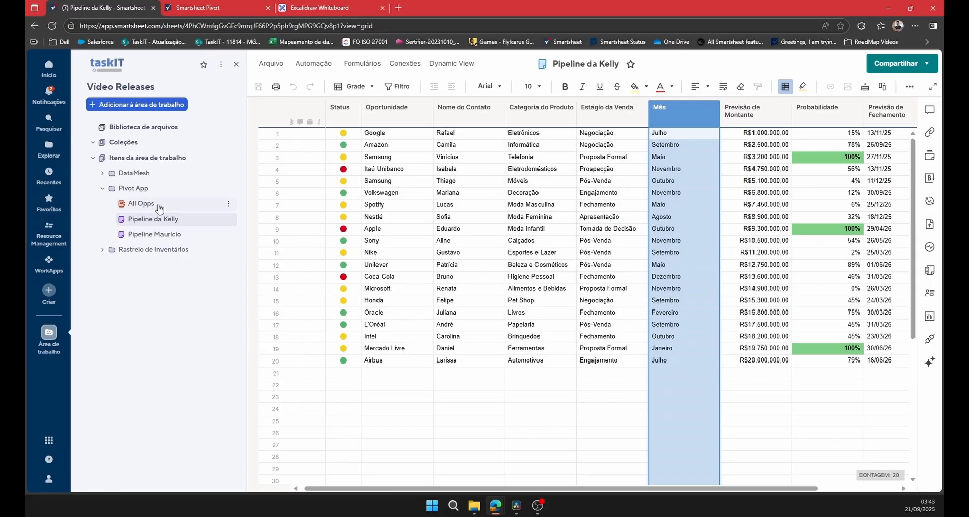
Step: Open the All Opps report and review its source sheets and its selected columns
{"action": "left_click", "coordinate": [150, 206]}
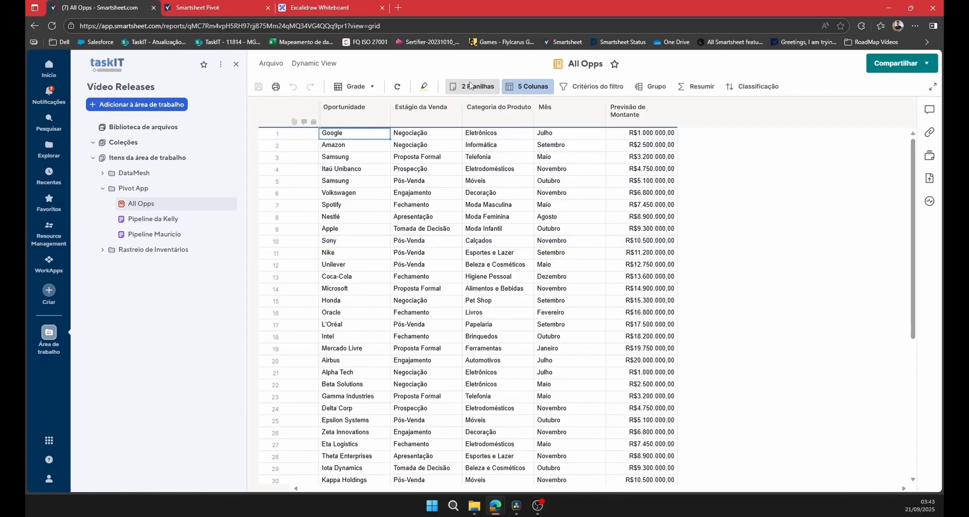
{"action": "left_click", "coordinate": [469, 86]}
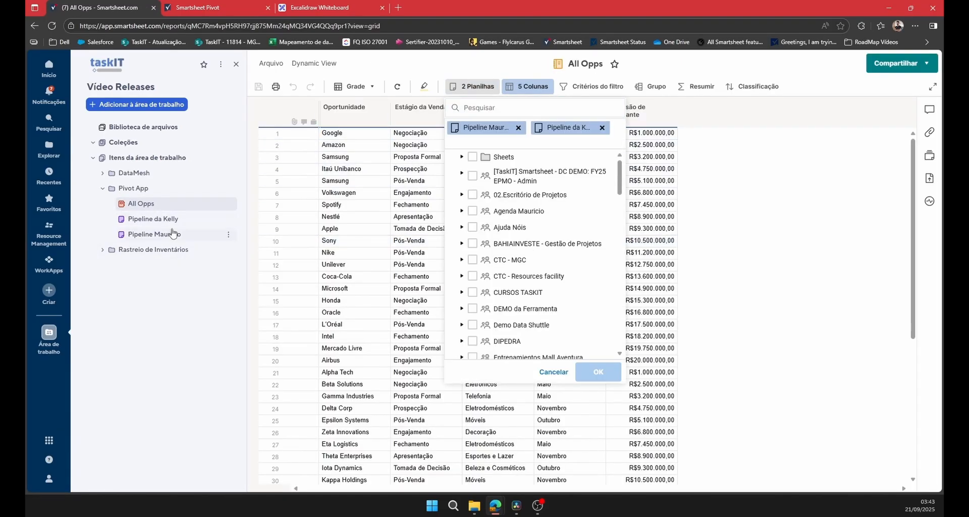
{"action": "left_click", "coordinate": [539, 94]}
{"action": "left_click", "coordinate": [539, 93]}
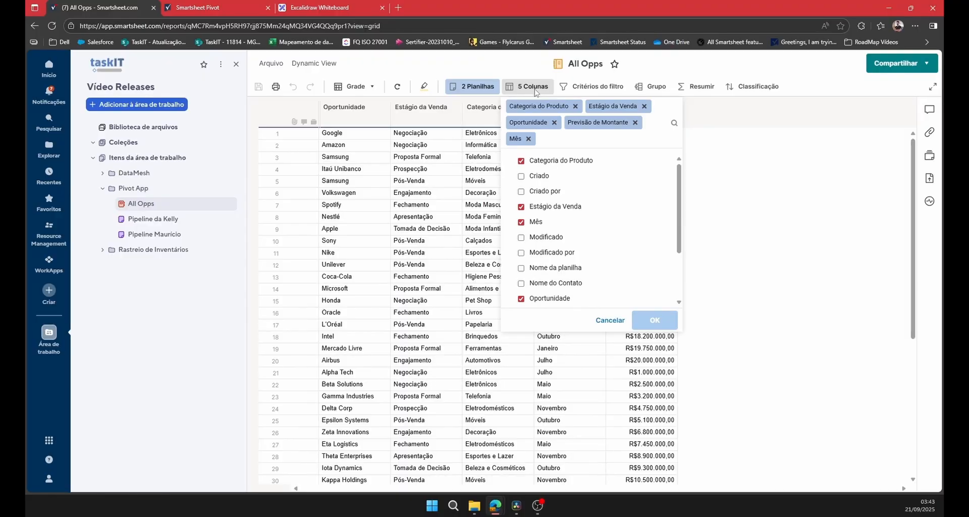
Step: Highlight the report's Oportunidade, Estágio da Venda, Categoria do Produto, Mês and Previsão de Montante columns in turn to review its fields
{"action": "left_click", "coordinate": [367, 125]}
{"action": "left_click", "coordinate": [438, 123]}
{"action": "left_click", "coordinate": [509, 122]}
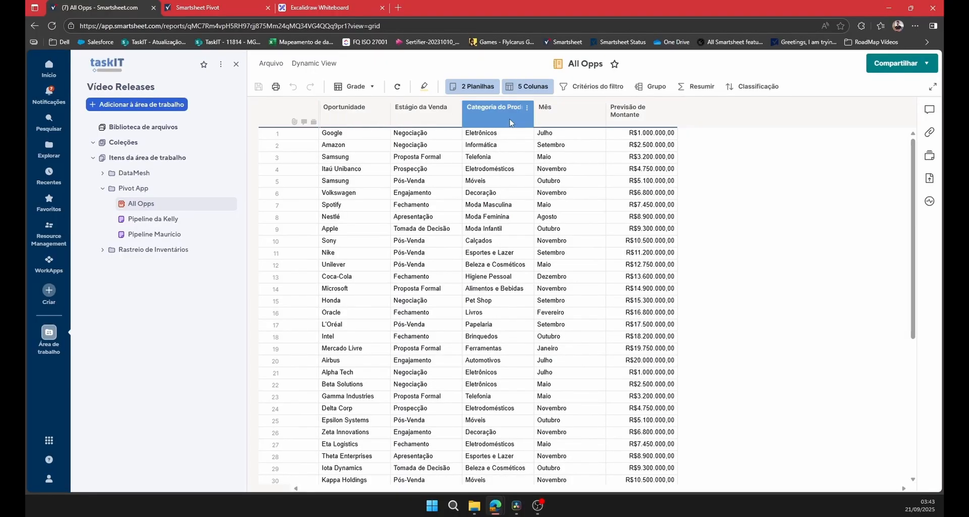
{"action": "left_click", "coordinate": [568, 121]}
{"action": "left_click", "coordinate": [637, 122]}
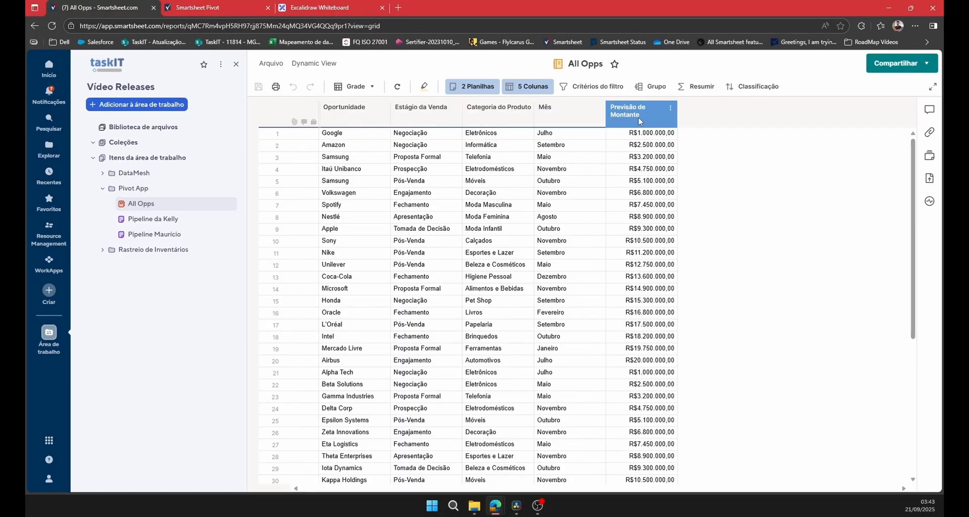
{"action": "left_click", "coordinate": [233, 273]}
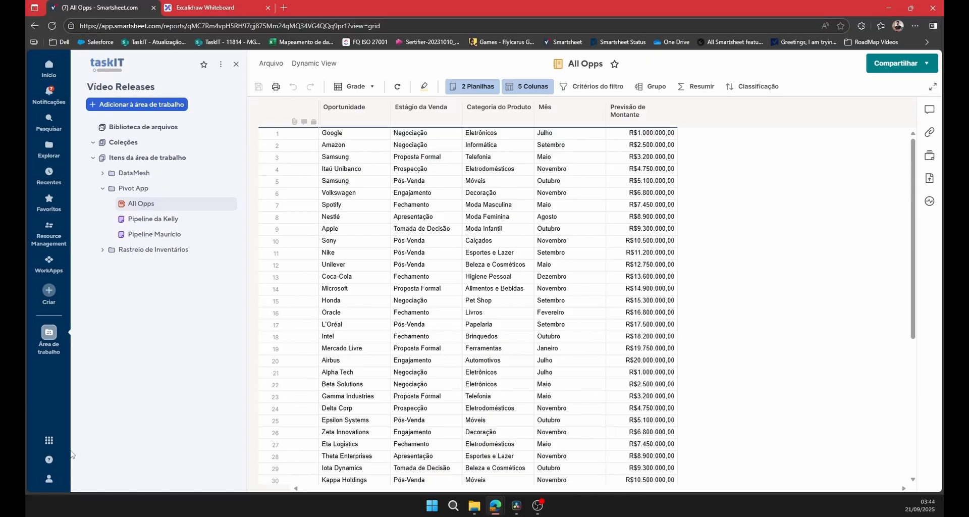
Step: Switch to the Smartsheet Pivot app and start creating a new pivot sheet
{"action": "left_click", "coordinate": [49, 440]}
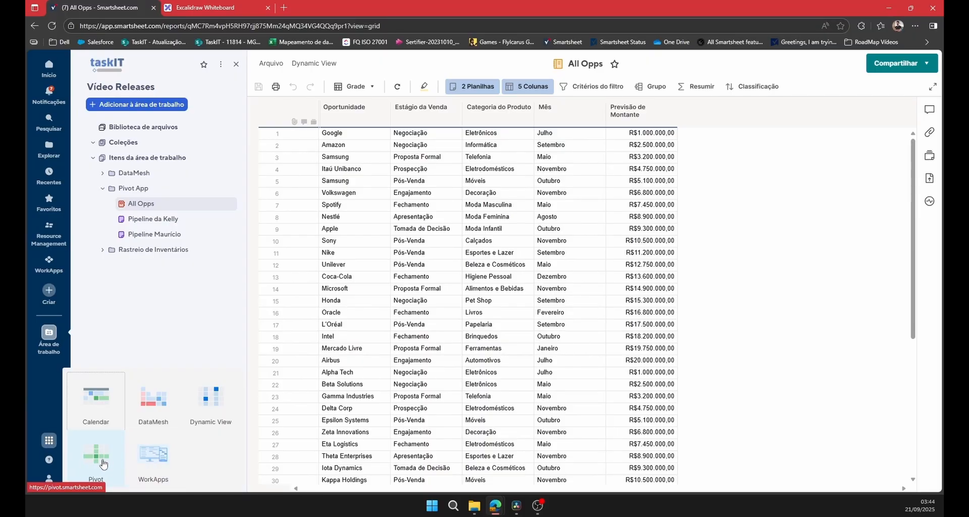
{"action": "left_click", "coordinate": [104, 457]}
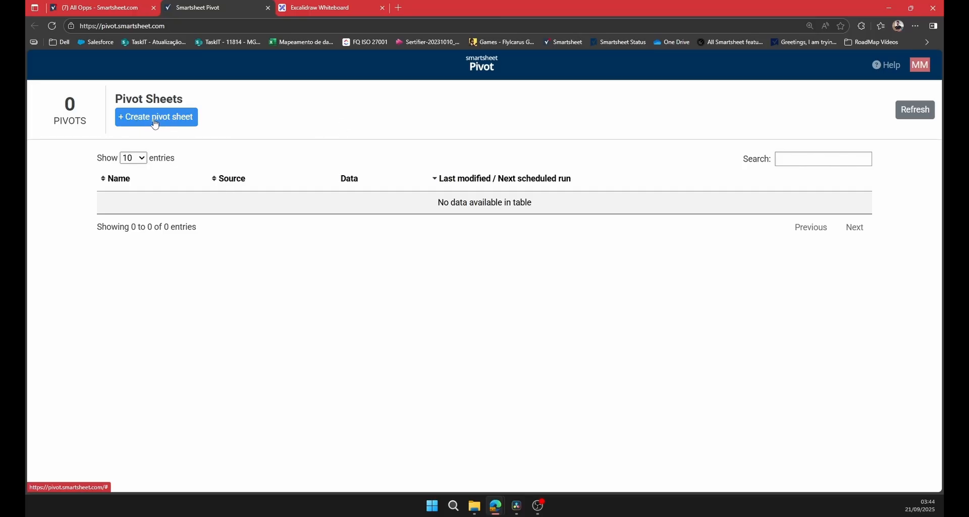
{"action": "left_click", "coordinate": [183, 125]}
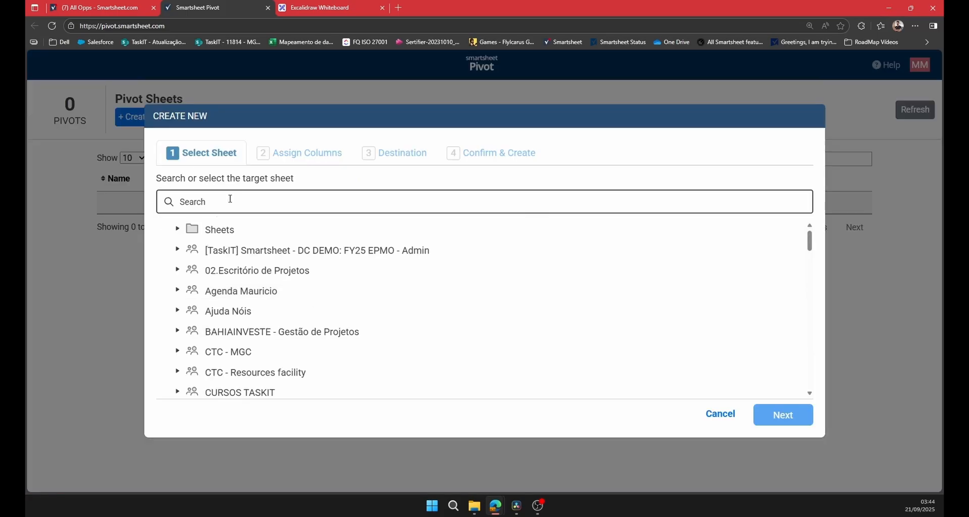
Step: Choose the All Opps report in the Pivot App folder of the Vídeo Releases workspace as the pivot's source
{"action": "scroll", "coordinate": [325, 310], "scroll_direction": "down", "scroll_amount": 15}
{"action": "scroll", "coordinate": [326, 308], "scroll_direction": "down", "scroll_amount": 3}
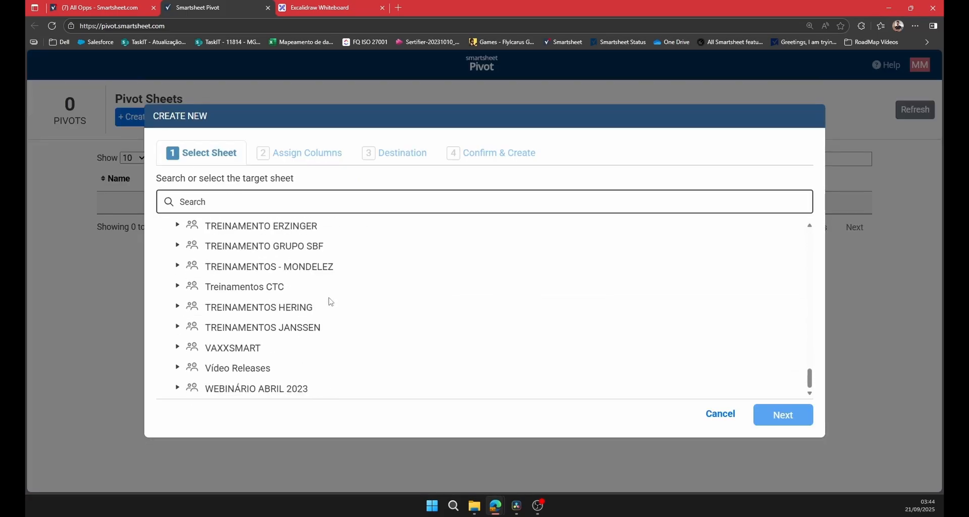
{"action": "left_click", "coordinate": [178, 367]}
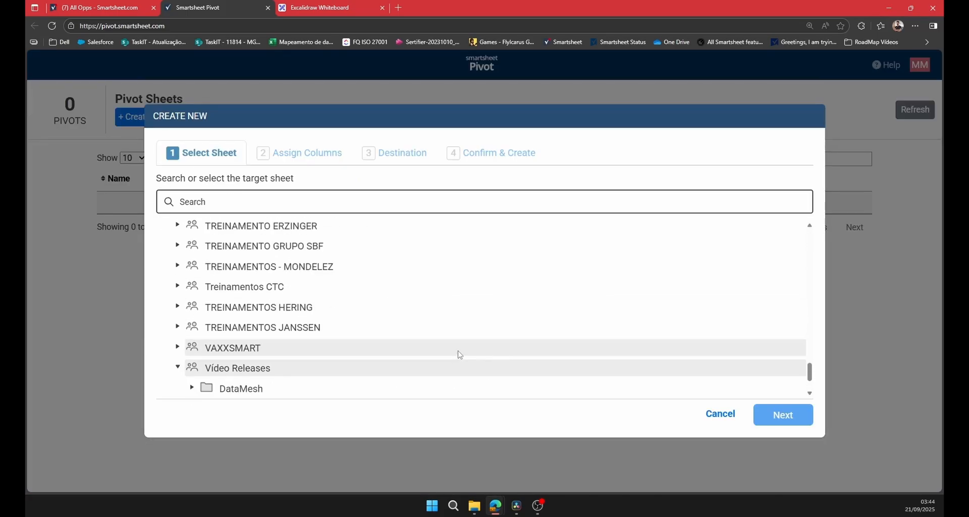
{"action": "scroll", "coordinate": [432, 318], "scroll_direction": "down", "scroll_amount": 2}
{"action": "left_click", "coordinate": [192, 349]}
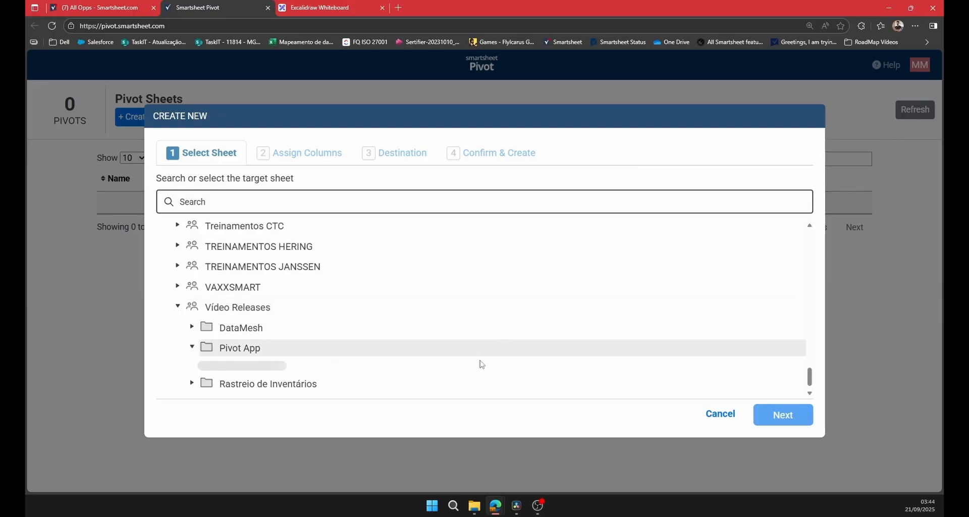
{"action": "scroll", "coordinate": [480, 364], "scroll_direction": "down", "scroll_amount": 2}
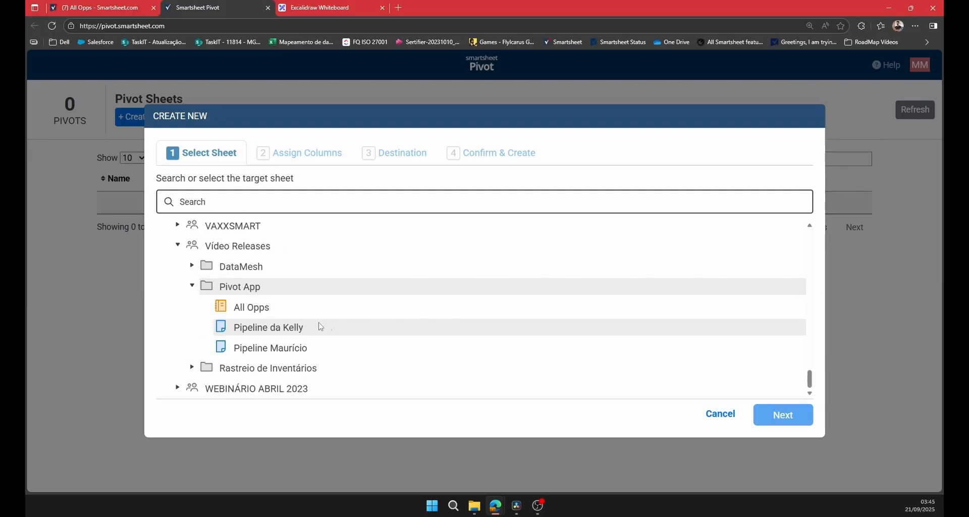
{"action": "left_click", "coordinate": [275, 309]}
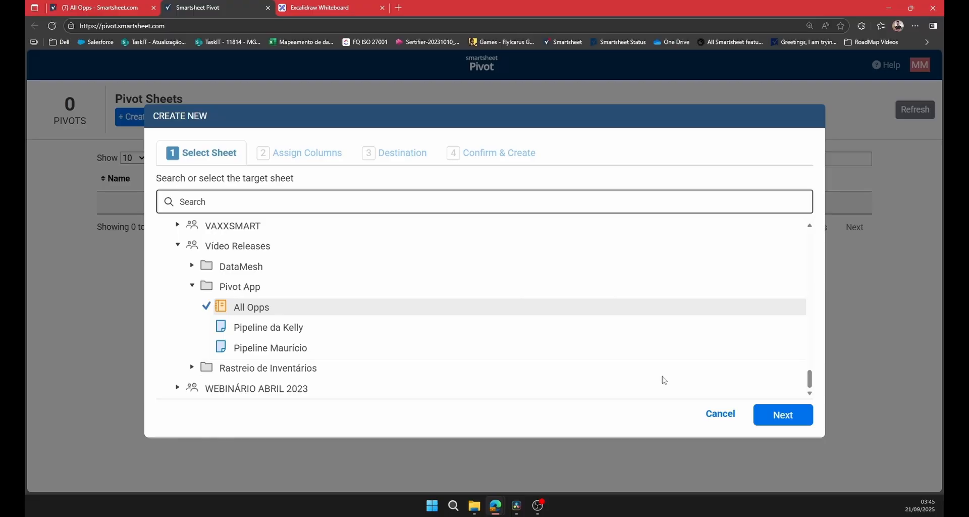
{"action": "left_click", "coordinate": [796, 424]}
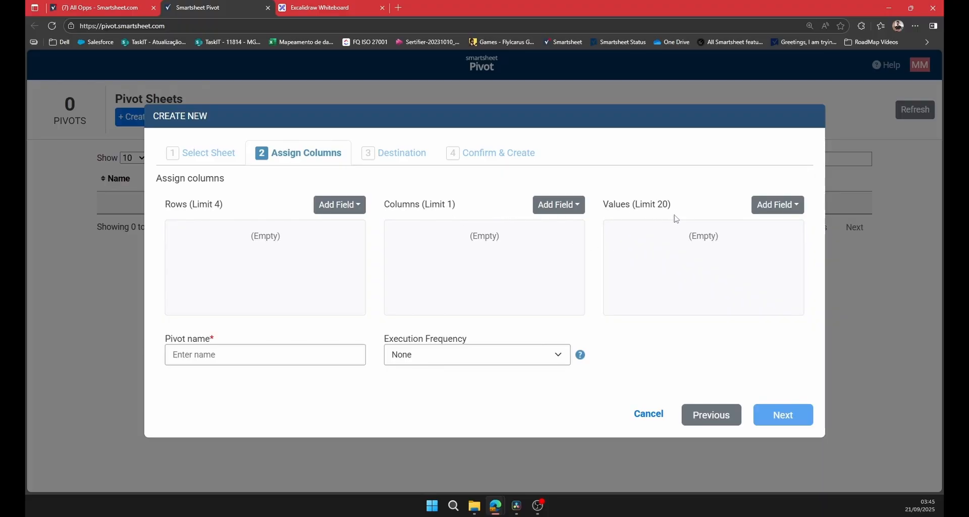
Step: Assign Categoria do Produto to the pivot's rows, Mês to its columns and Previsão de Montante to its values
{"action": "left_click", "coordinate": [339, 207]}
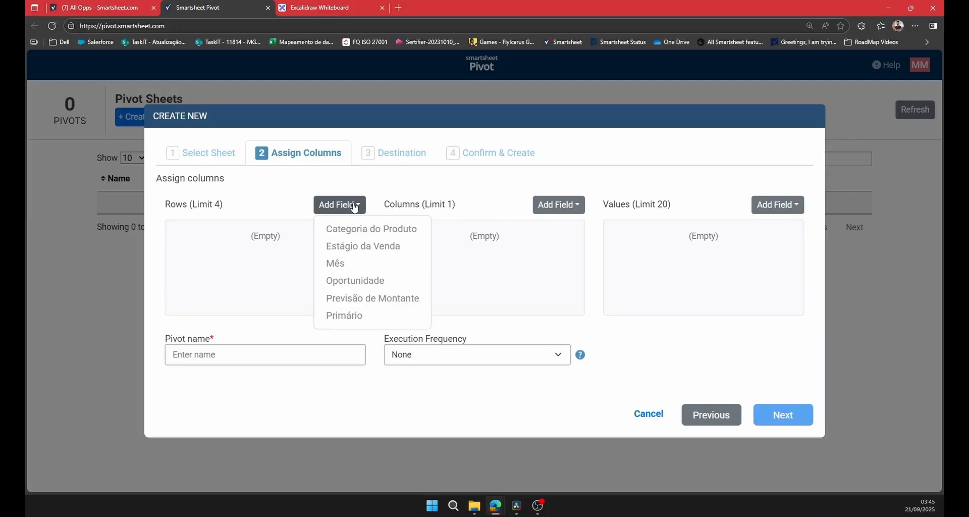
{"action": "left_click", "coordinate": [361, 229]}
{"action": "left_click", "coordinate": [566, 207]}
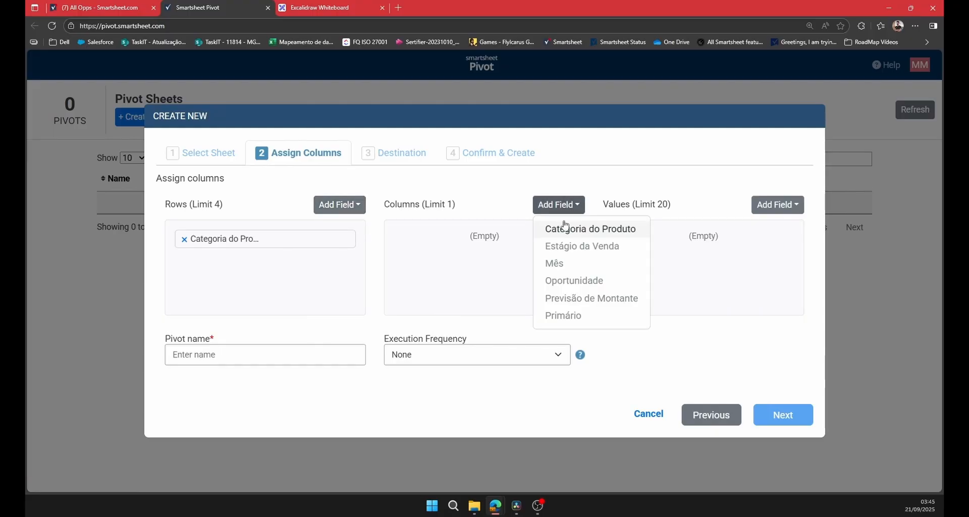
{"action": "left_click", "coordinate": [572, 268]}
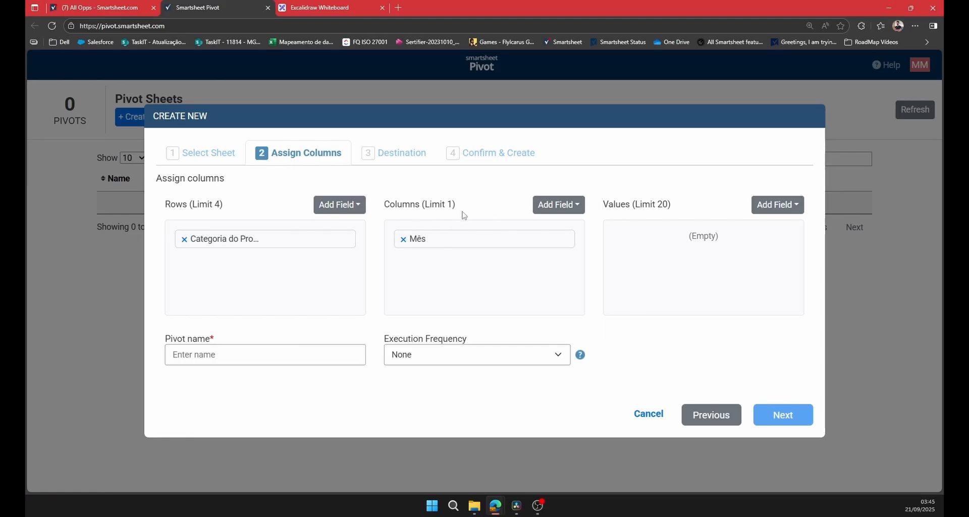
{"action": "left_click", "coordinate": [799, 207]}
{"action": "left_click", "coordinate": [820, 299]}
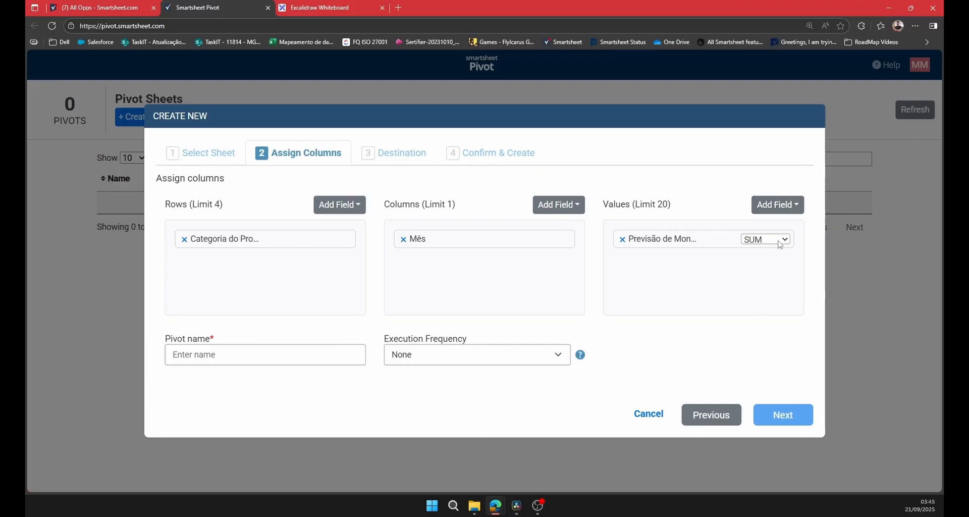
Step: Name the pivot "Teste de Pivoteamento" and set its execution frequency to 1 hour
{"action": "left_click", "coordinate": [297, 360]}
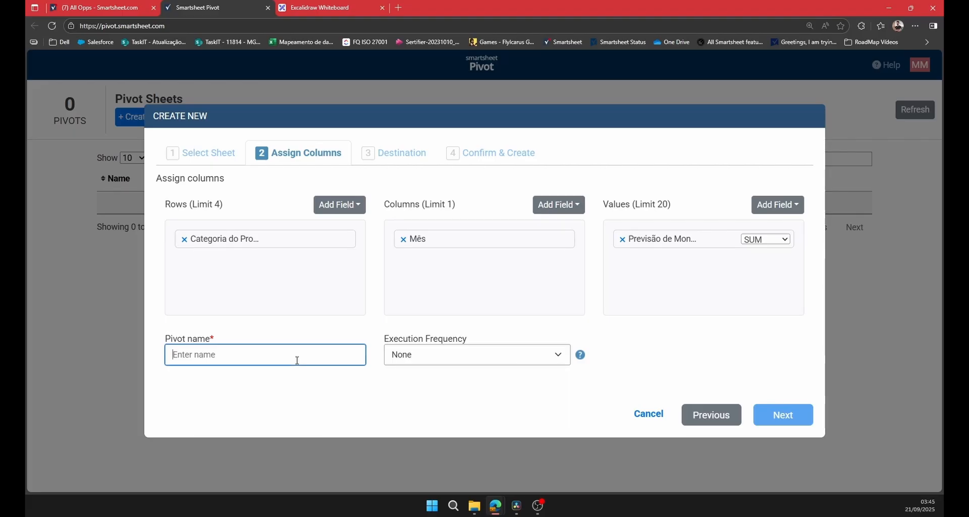
{"action": "type", "text": "Te"}
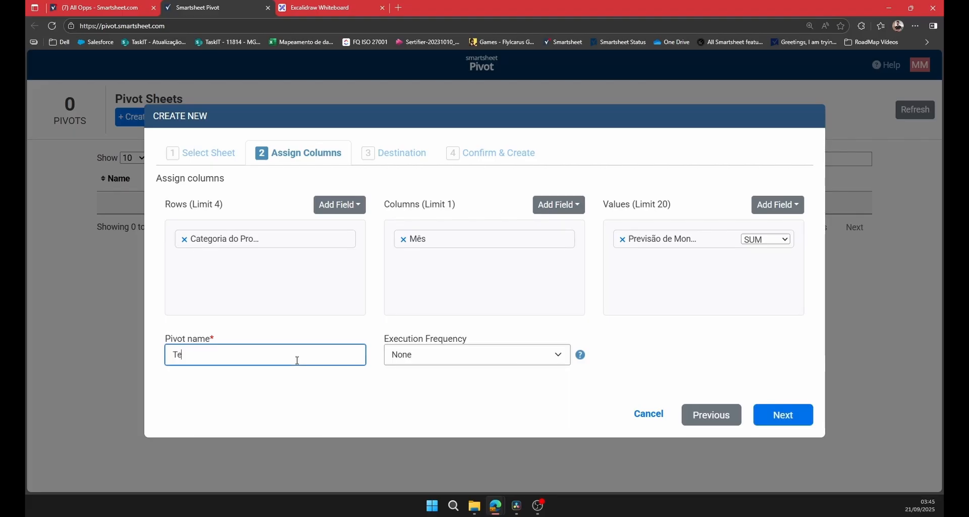
{"action": "type", "text": "ste de Pivoteamento"}
{"action": "left_click", "coordinate": [488, 361]}
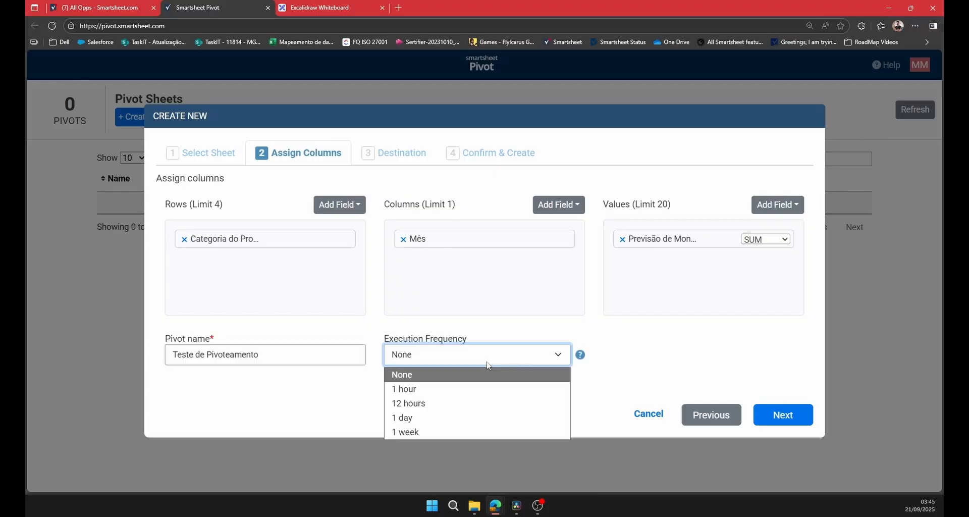
{"action": "left_click", "coordinate": [463, 389]}
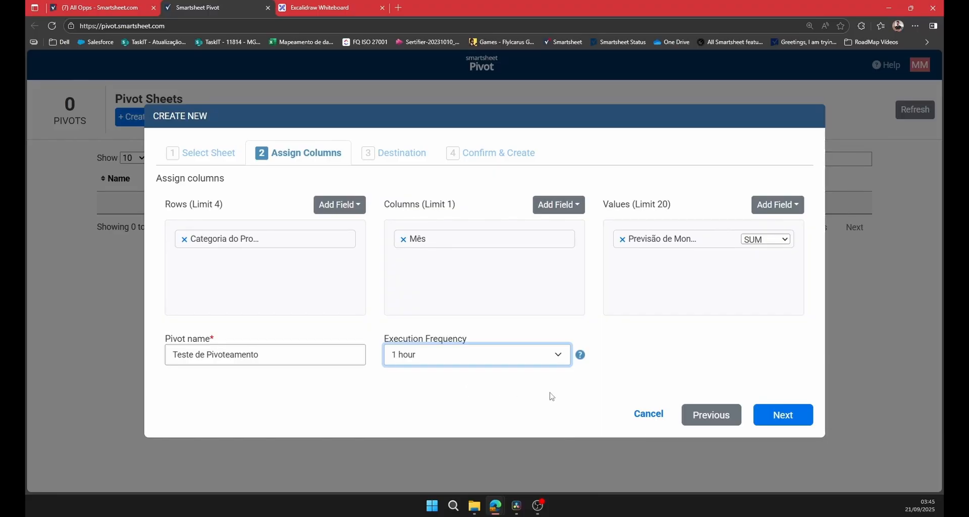
{"action": "left_click", "coordinate": [773, 410]}
Step: Create the pivot with the Vídeo Releases workspace's Pivot App folder as destination and "Relatório Pivoteado" as the sheet name
{"action": "scroll", "coordinate": [415, 303], "scroll_direction": "down", "scroll_amount": 15}
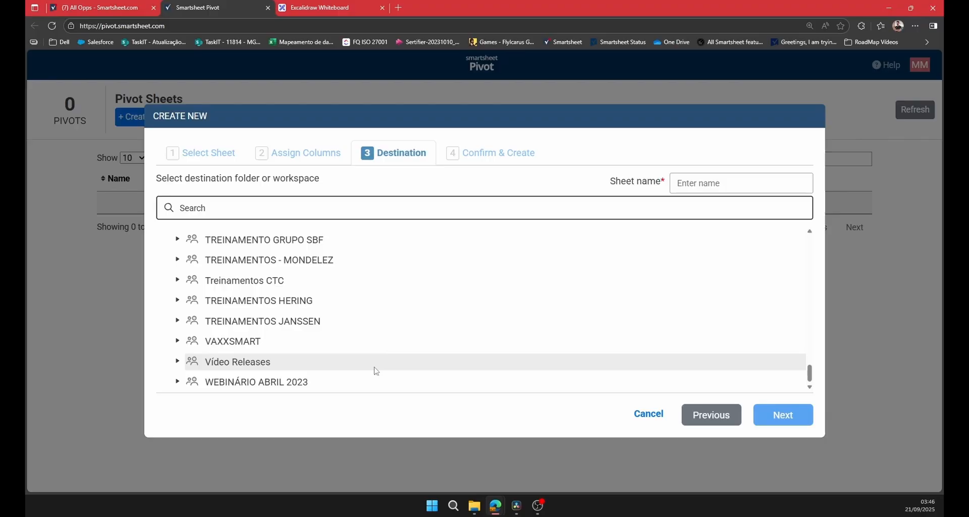
{"action": "left_click", "coordinate": [178, 361]}
{"action": "scroll", "coordinate": [379, 326], "scroll_direction": "down", "scroll_amount": 1}
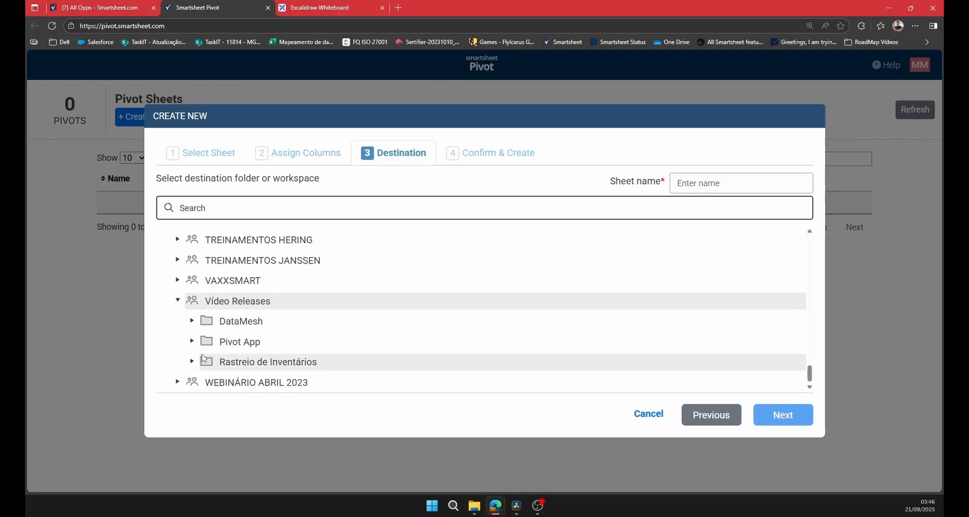
{"action": "left_click", "coordinate": [275, 343]}
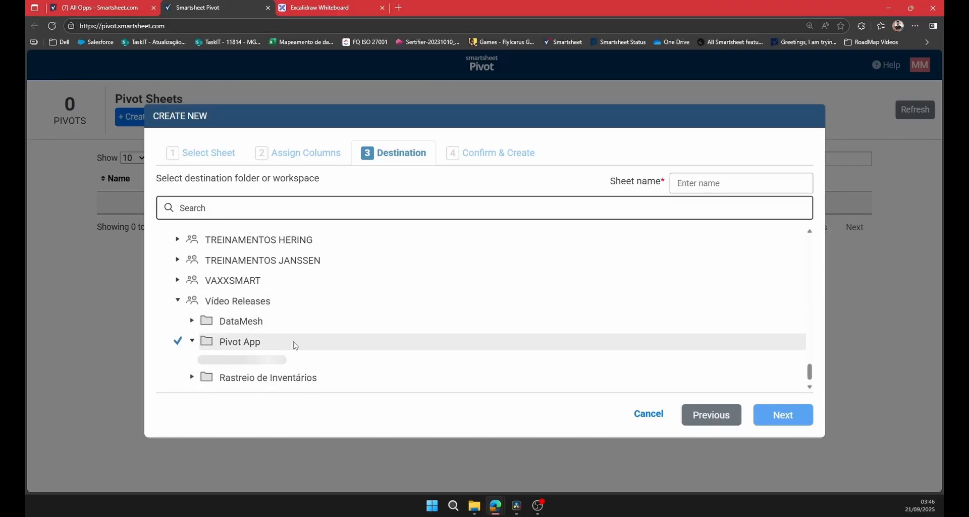
{"action": "left_click", "coordinate": [693, 192]}
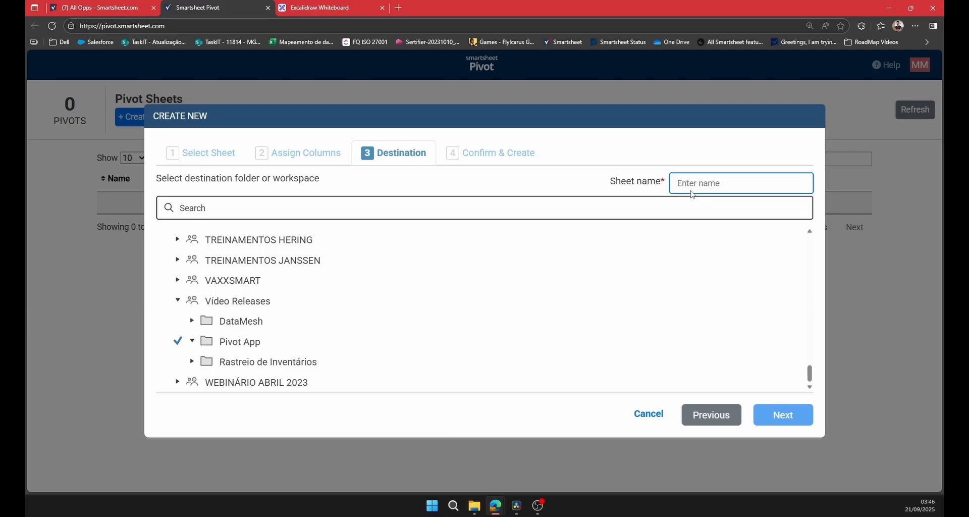
{"action": "type", "text": "Re"}
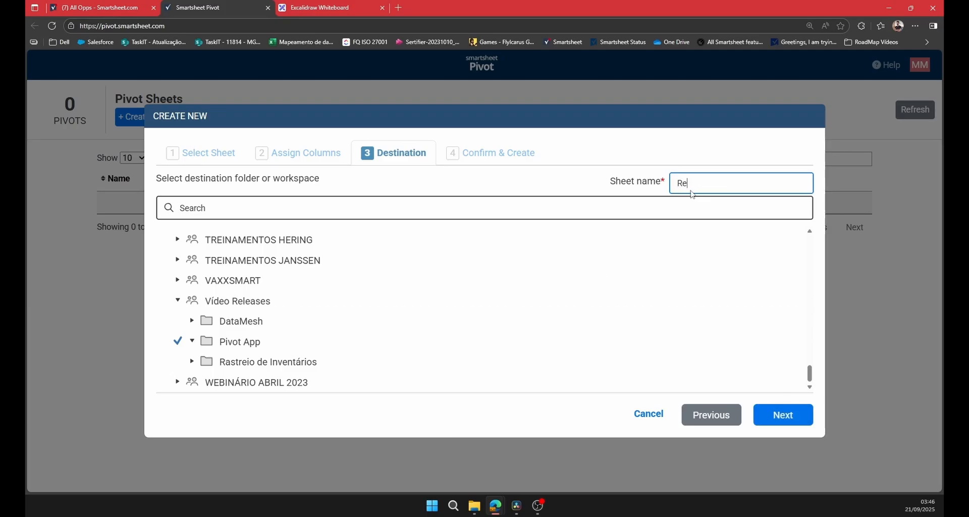
{"action": "type", "text": "latório Pivoteado"}
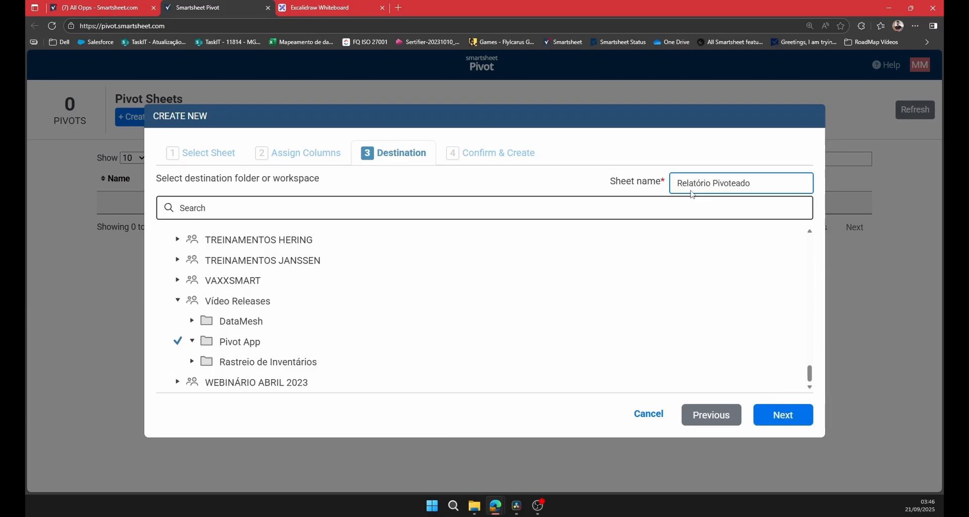
{"action": "left_click", "coordinate": [781, 414]}
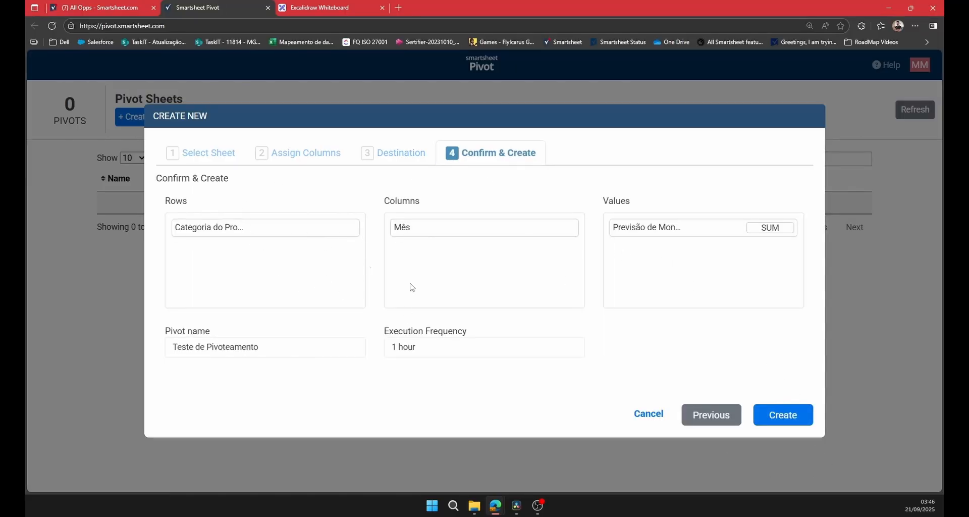
{"action": "left_click", "coordinate": [777, 418]}
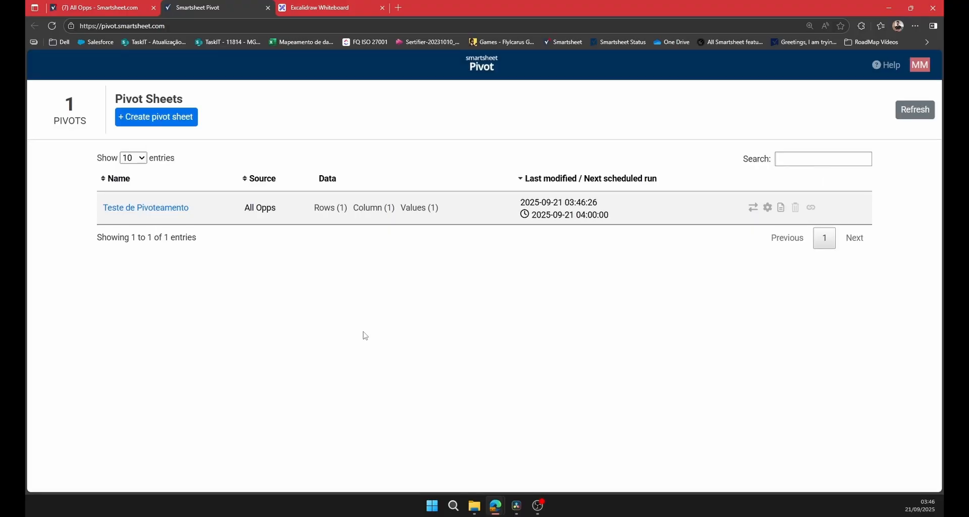
Step: Preview the Teste de Pivoteamento pivot table and examine its category rows down to the Grand (Total) row
{"action": "left_click", "coordinate": [162, 214]}
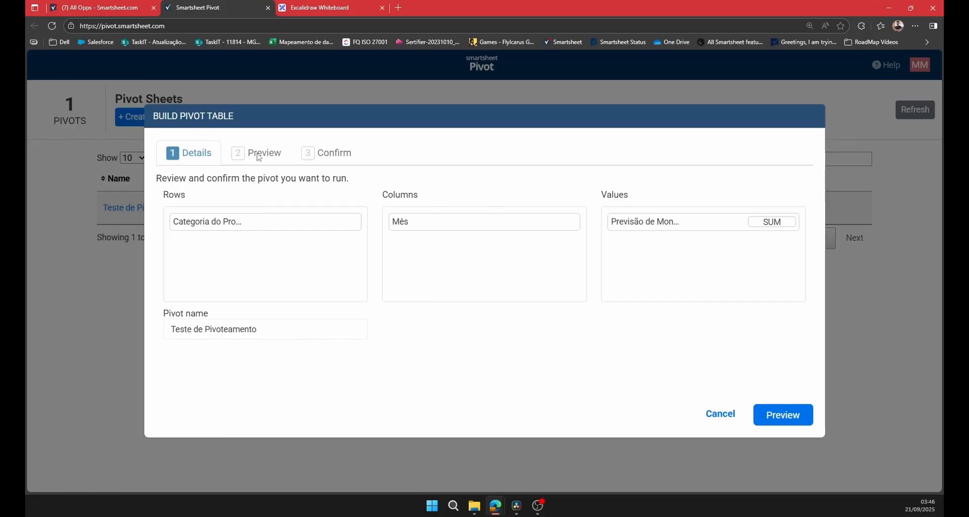
{"action": "left_click", "coordinate": [797, 417]}
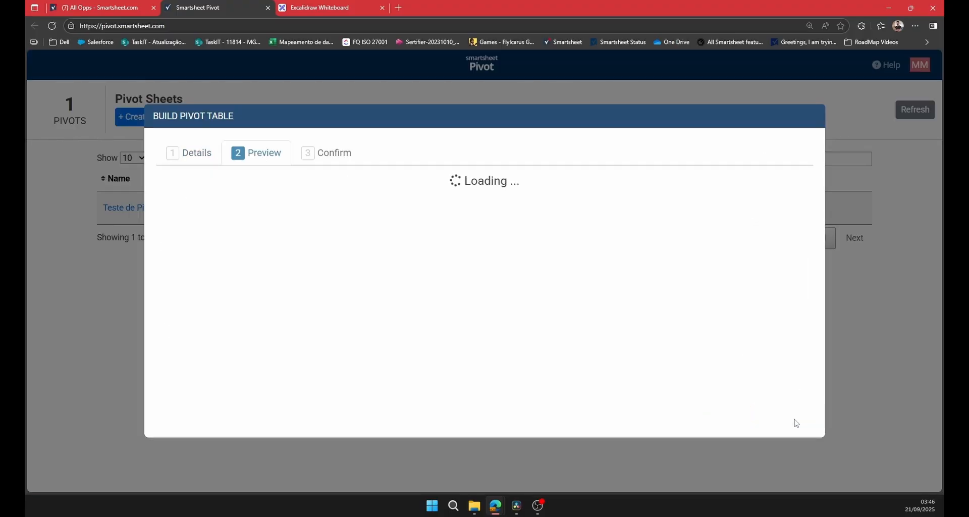
{"action": "scroll", "coordinate": [268, 256], "scroll_direction": "down", "scroll_amount": 4}
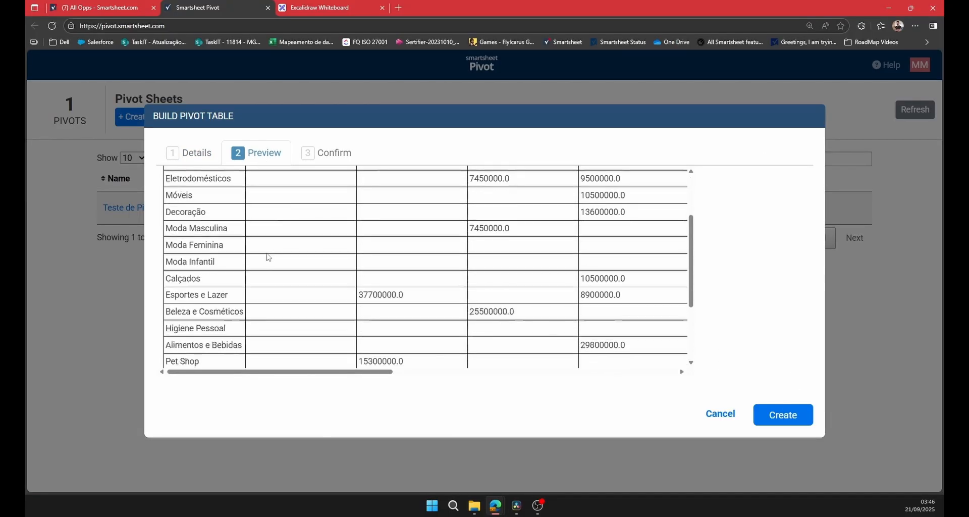
{"action": "mouse_move", "coordinate": [212, 371]}
{"action": "left_mouse_down"}
{"action": "mouse_move", "coordinate": [573, 359]}
{"action": "mouse_move", "coordinate": [211, 370]}
{"action": "mouse_move", "coordinate": [222, 361]}
{"action": "left_mouse_up"}
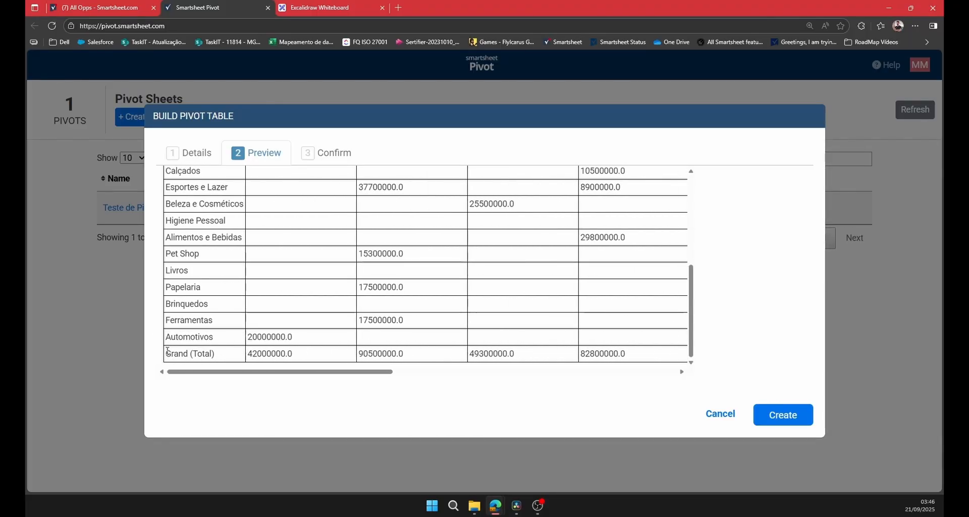
Step: Examine the preview's Grand (Total) row, the month columns and the Grand Total column, and close the preview
{"action": "left_click_drag", "start_coordinate": [165, 354], "coordinate": [521, 371]}
{"action": "scroll", "coordinate": [521, 278], "scroll_direction": "up", "scroll_amount": 5}
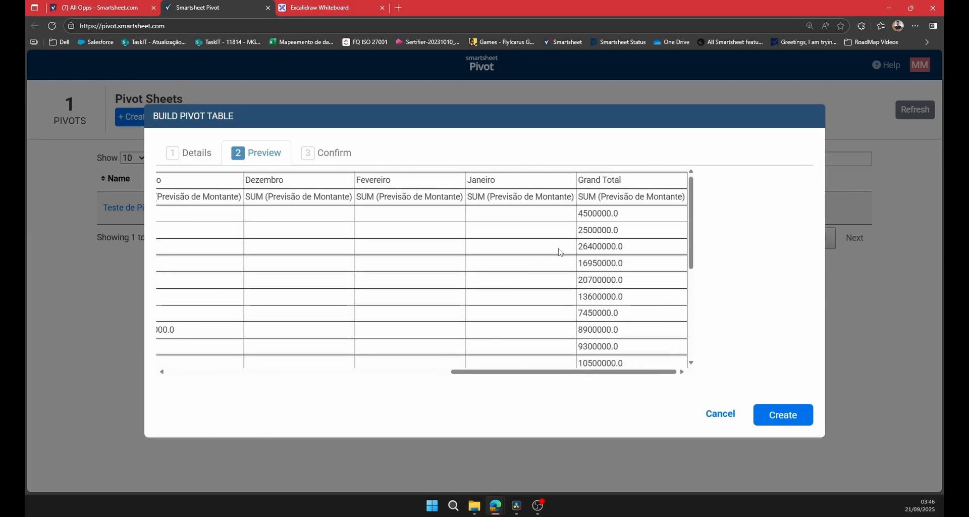
{"action": "left_click_drag", "start_coordinate": [580, 214], "coordinate": [671, 216]}
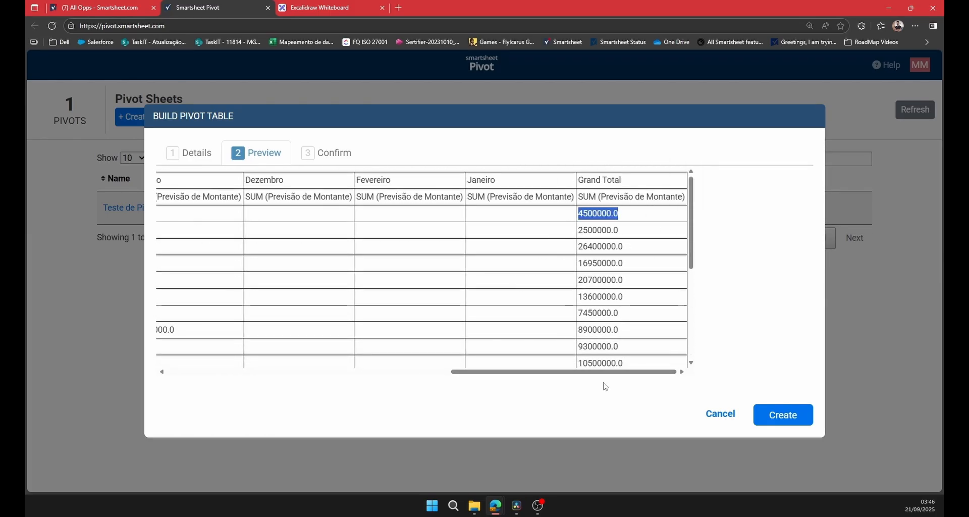
{"action": "left_click_drag", "start_coordinate": [576, 372], "coordinate": [291, 260]}
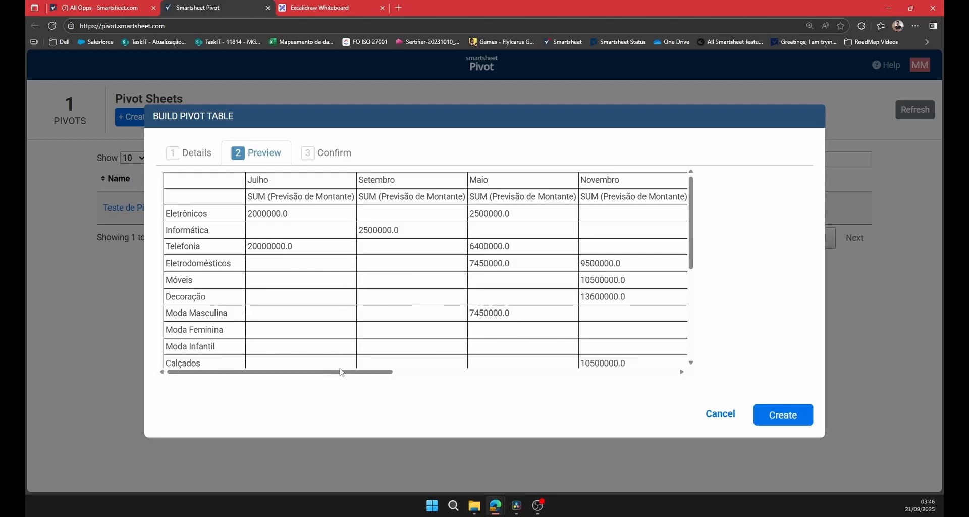
{"action": "left_click_drag", "start_coordinate": [353, 371], "coordinate": [260, 364]}
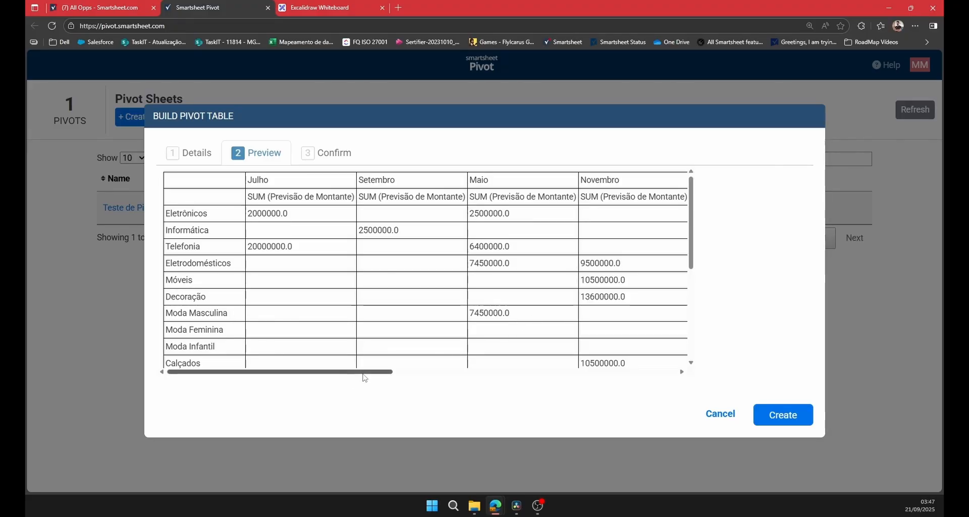
{"action": "left_click_drag", "start_coordinate": [361, 372], "coordinate": [338, 371]}
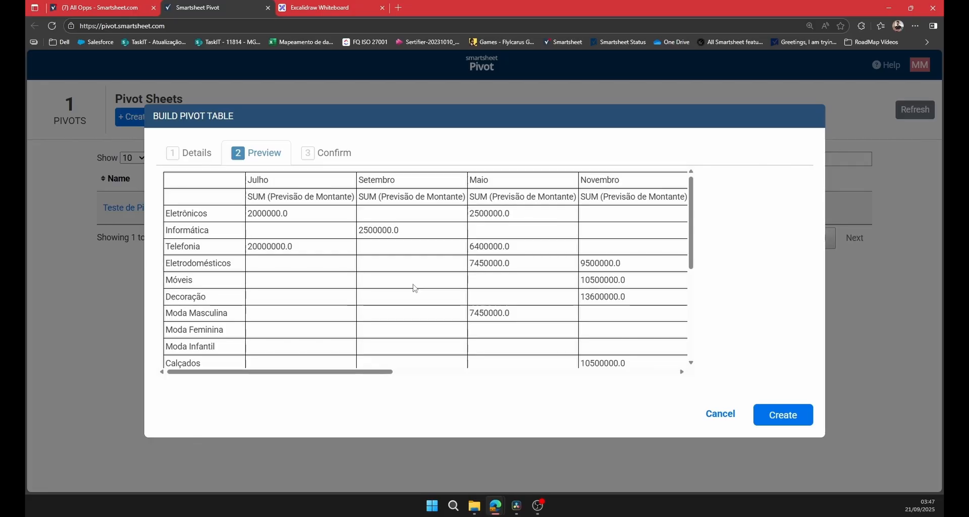
{"action": "left_click", "coordinate": [720, 414]}
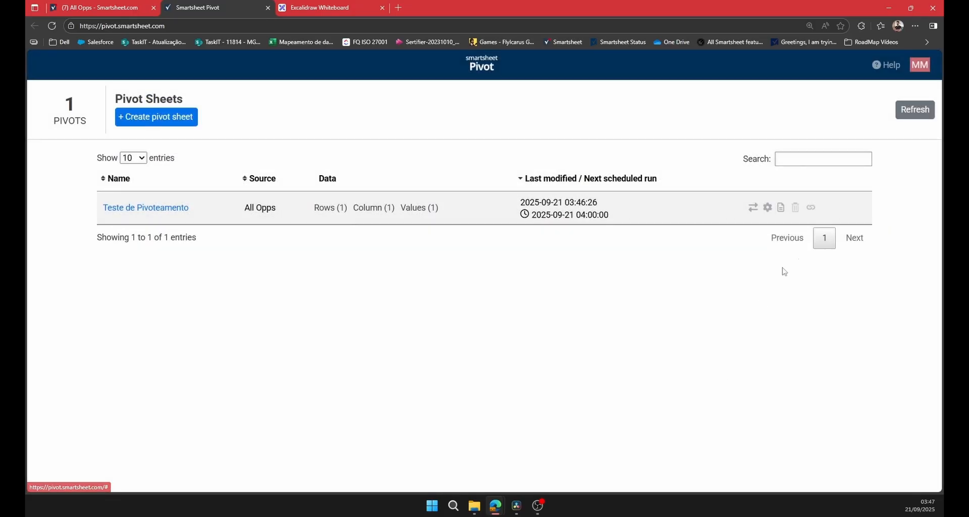
Step: Edit the Teste de Pivoteamento pivot to add Oportunidade as a second row field and update it
{"action": "left_click", "coordinate": [768, 211]}
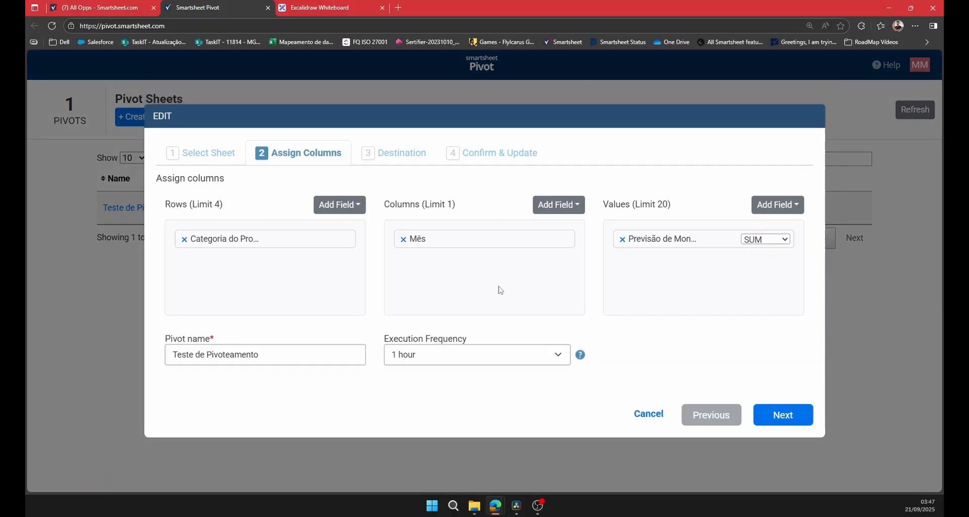
{"action": "left_click", "coordinate": [338, 207]}
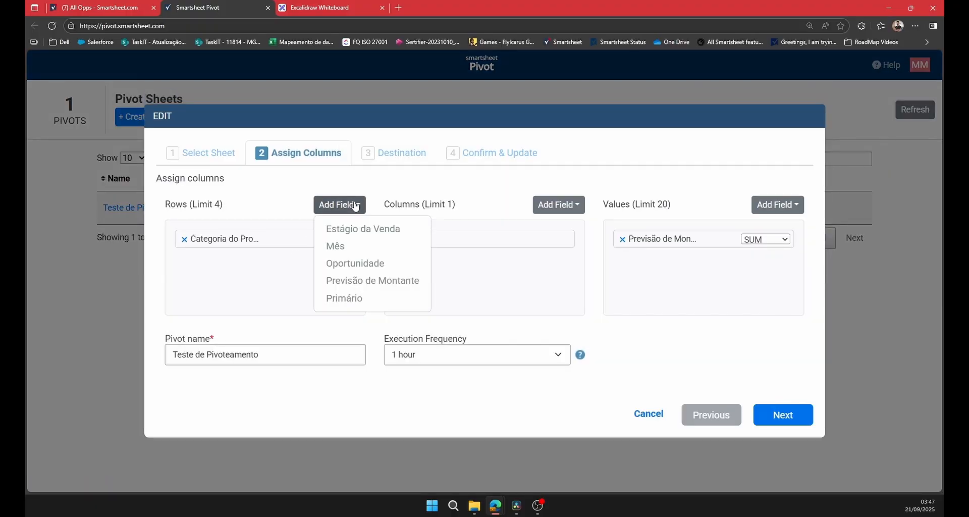
{"action": "left_click", "coordinate": [362, 270]}
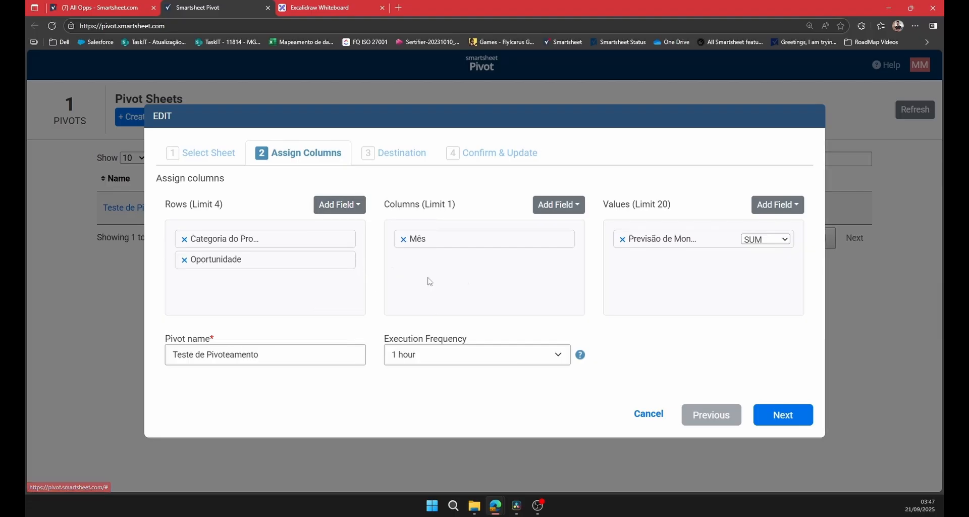
{"action": "left_click", "coordinate": [787, 419]}
{"action": "left_click", "coordinate": [790, 420]}
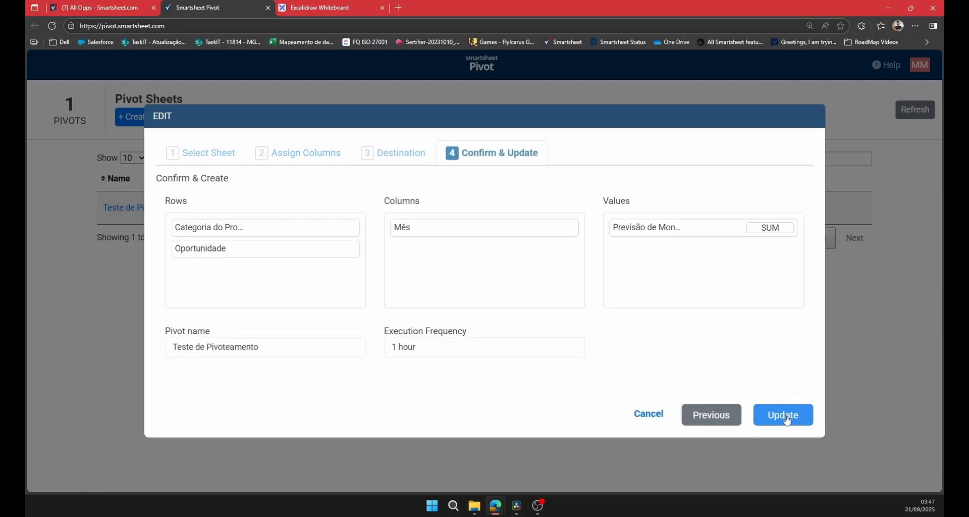
{"action": "left_click", "coordinate": [786, 418]}
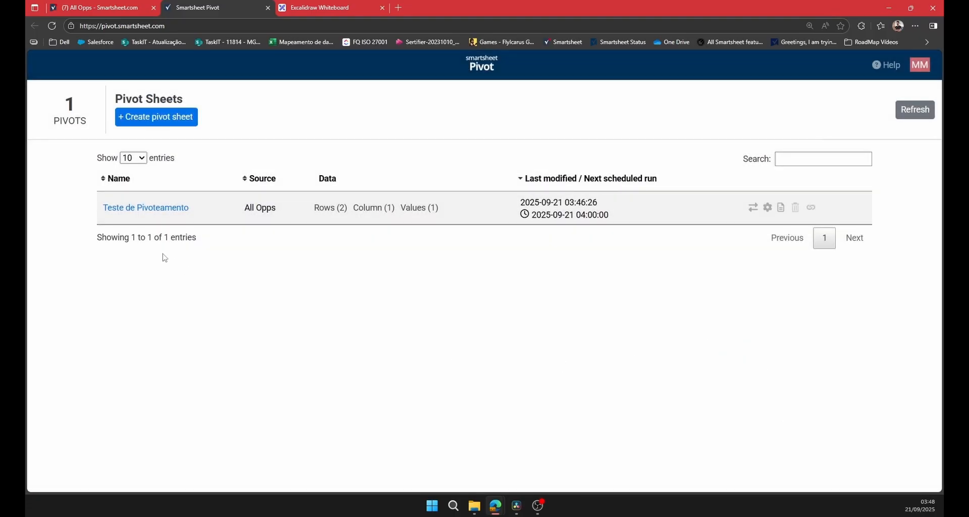
Step: Preview the updated Teste de Pivoteamento pivot and examine the Eletrônicos category, its opportunities and its subtotal row
{"action": "left_click", "coordinate": [161, 214]}
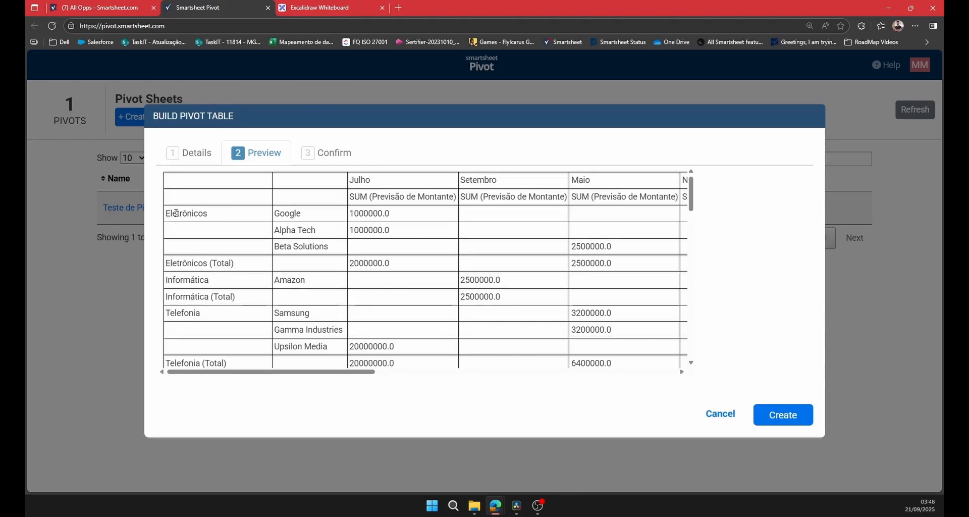
{"action": "left_click_drag", "start_coordinate": [167, 213], "coordinate": [227, 216]}
{"action": "left_click", "coordinate": [275, 214]}
{"action": "left_click_drag", "start_coordinate": [276, 212], "coordinate": [328, 251]}
{"action": "left_click", "coordinate": [266, 221]}
{"action": "scroll", "coordinate": [315, 281], "scroll_direction": "down", "scroll_amount": 5}
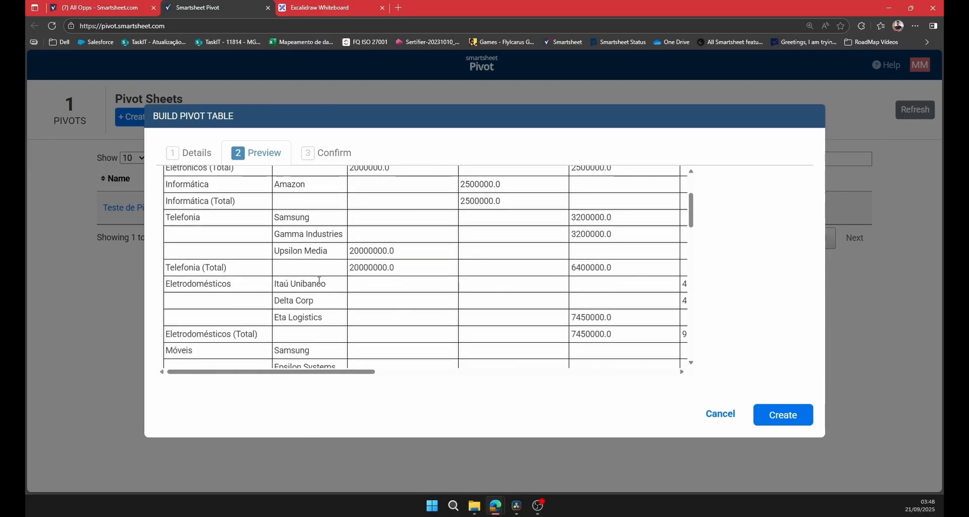
{"action": "scroll", "coordinate": [317, 279], "scroll_direction": "up", "scroll_amount": 4}
{"action": "scroll", "coordinate": [319, 280], "scroll_direction": "up", "scroll_amount": 1}
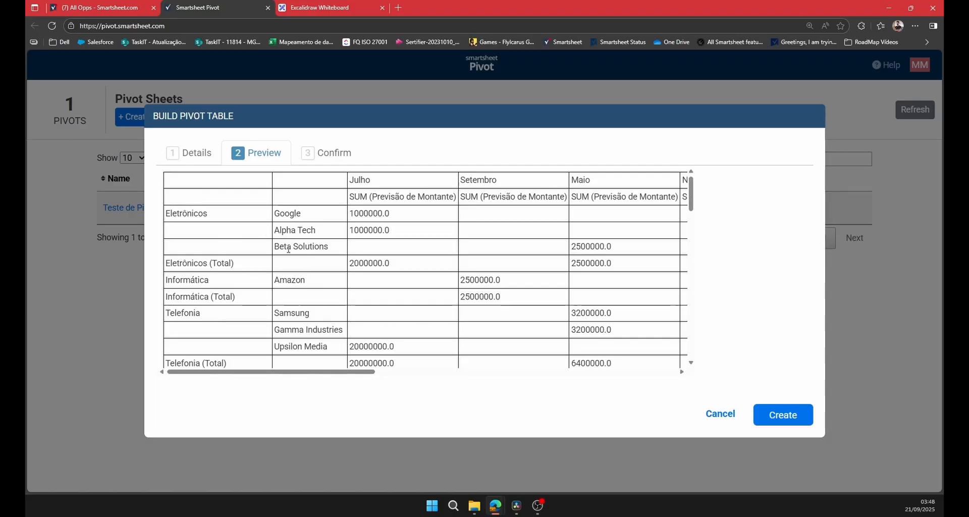
{"action": "left_click_drag", "start_coordinate": [330, 373], "coordinate": [299, 377]}
{"action": "mouse_move", "coordinate": [325, 372]}
{"action": "left_mouse_down"}
{"action": "mouse_move", "coordinate": [402, 372]}
{"action": "mouse_move", "coordinate": [325, 373]}
{"action": "left_mouse_up"}
{"action": "left_click_drag", "start_coordinate": [182, 263], "coordinate": [238, 263]}
{"action": "left_click", "coordinate": [324, 266]}
Step: Examine the opportunities grouped under Telefonia and the categories that follow, down to Esportes e Lazer
{"action": "scroll", "coordinate": [216, 239], "scroll_direction": "down", "scroll_amount": 2}
{"action": "double_click", "coordinate": [291, 217]}
{"action": "double_click", "coordinate": [323, 234]}
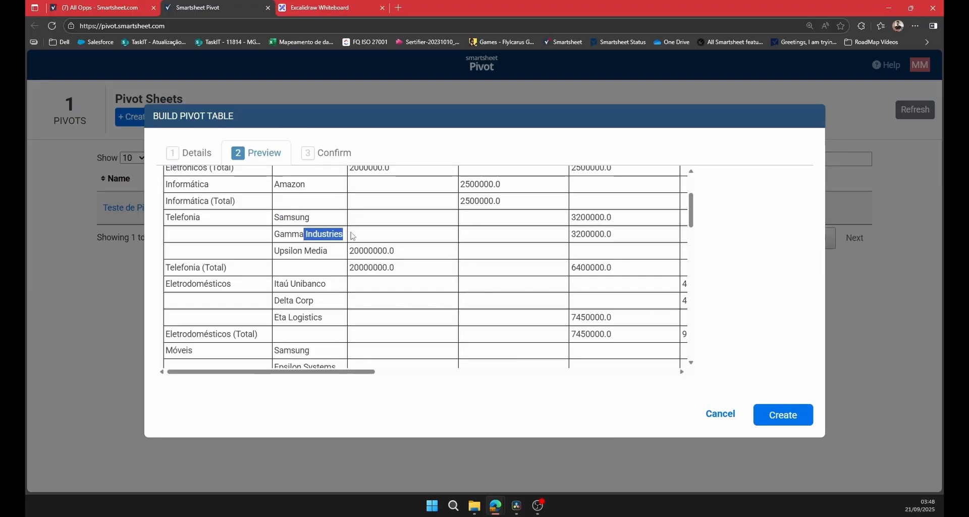
{"action": "left_click_drag", "start_coordinate": [290, 251], "coordinate": [327, 251]}
{"action": "scroll", "coordinate": [257, 245], "scroll_direction": "down", "scroll_amount": 1}
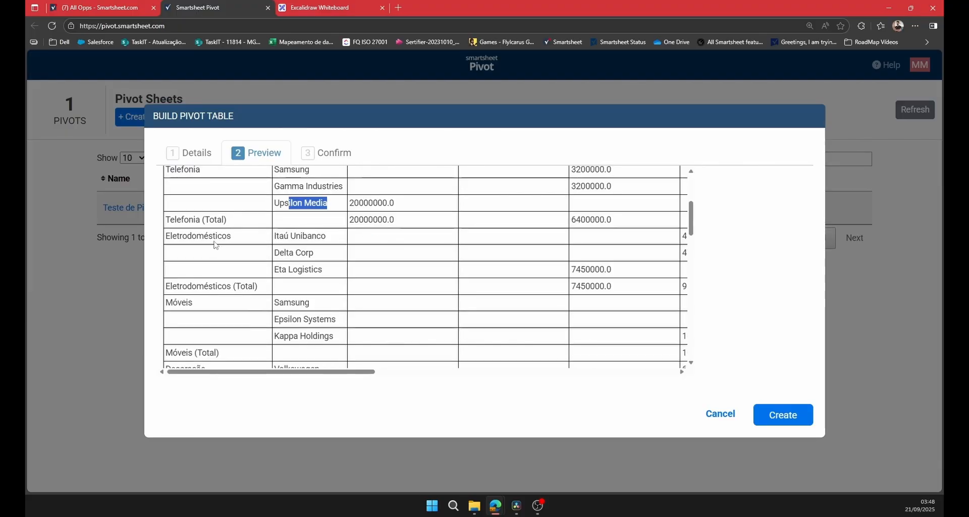
{"action": "scroll", "coordinate": [251, 301], "scroll_direction": "down", "scroll_amount": 2}
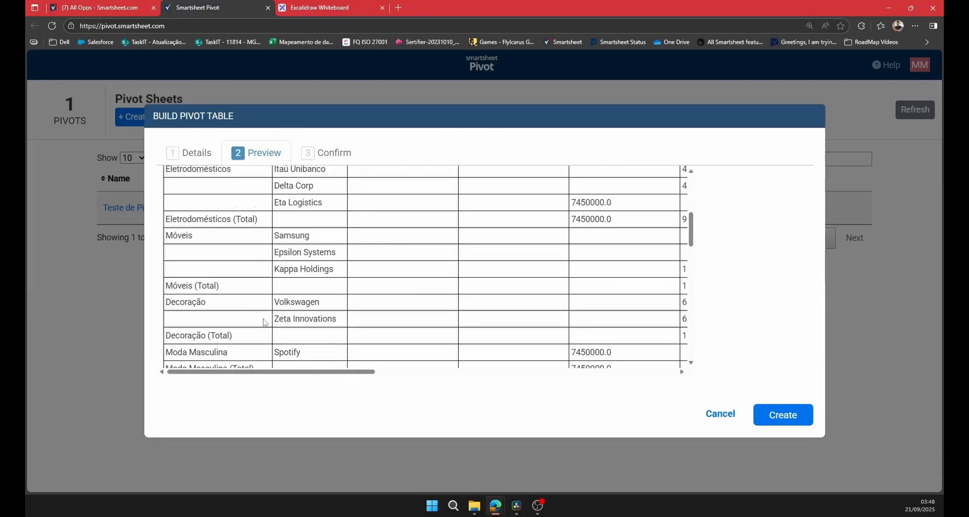
{"action": "scroll", "coordinate": [200, 286], "scroll_direction": "down", "scroll_amount": 2}
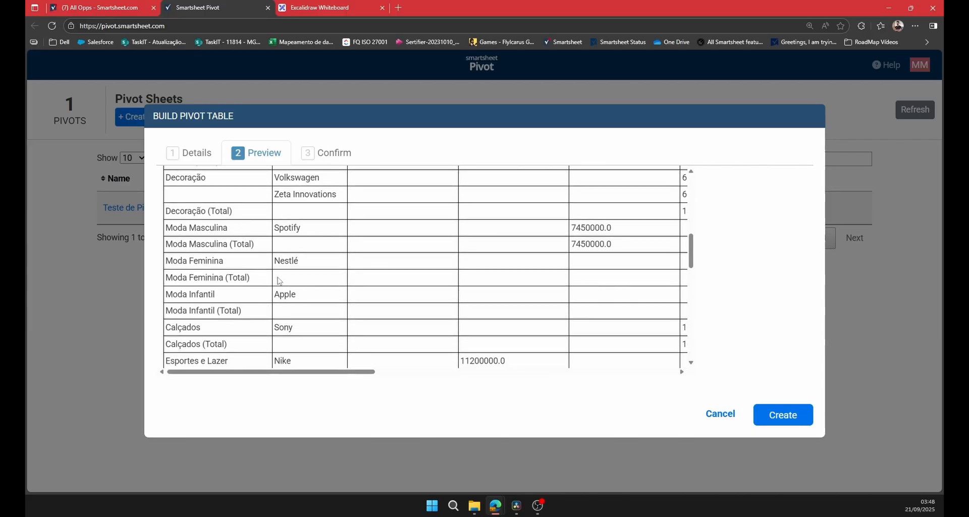
{"action": "scroll", "coordinate": [304, 267], "scroll_direction": "down", "scroll_amount": 3}
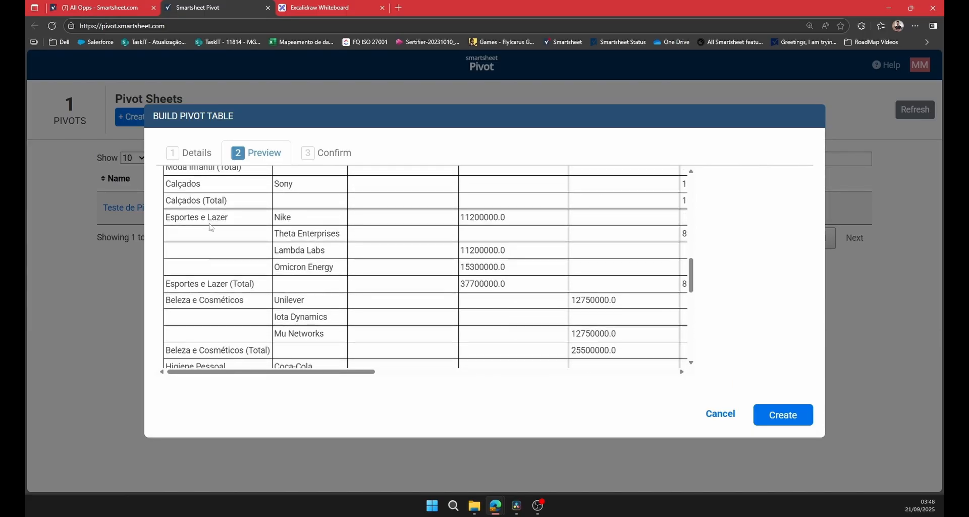
Step: Compare the Setembro amounts of the Esportes e Lazer opportunities with the category subtotal and the Setembro grand total
{"action": "left_click_drag", "start_coordinate": [282, 218], "coordinate": [317, 266]}
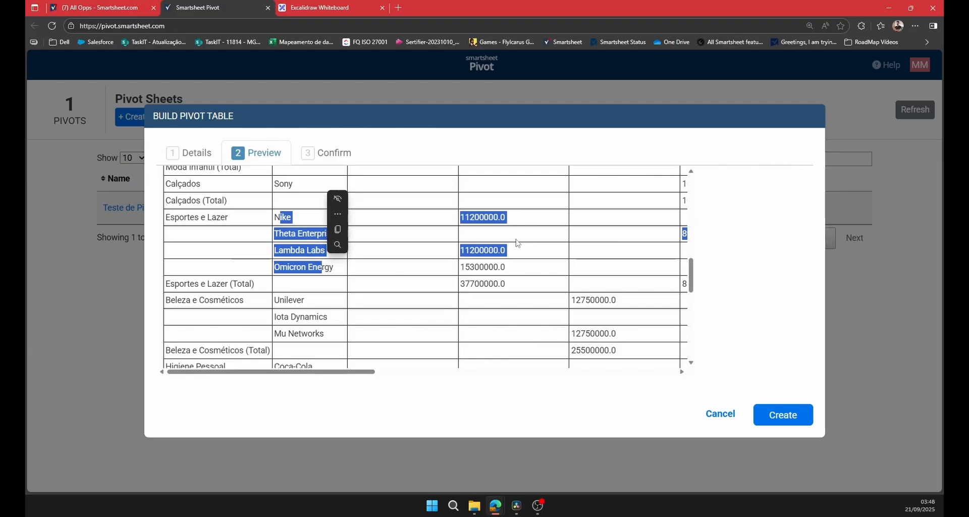
{"action": "left_click_drag", "start_coordinate": [465, 267], "coordinate": [502, 265]}
{"action": "left_click_drag", "start_coordinate": [465, 217], "coordinate": [488, 217]}
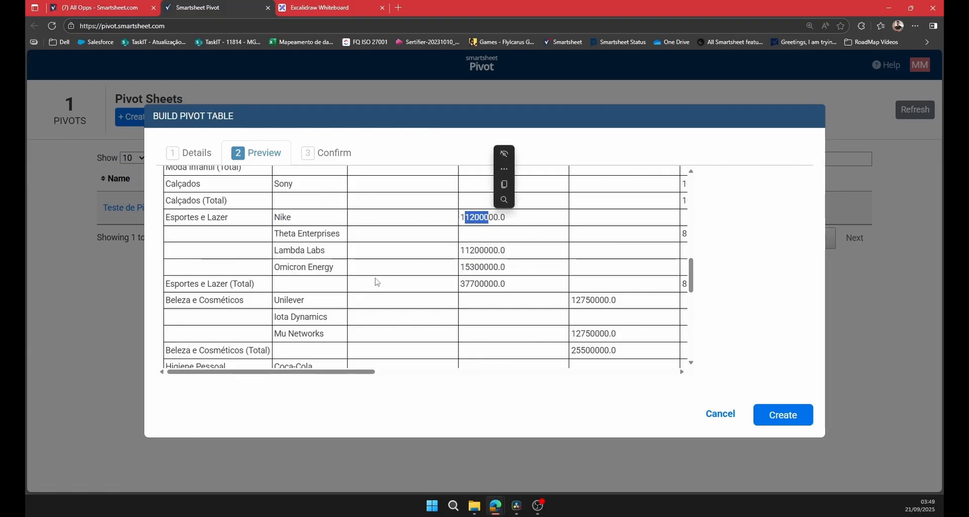
{"action": "mouse_move", "coordinate": [463, 284]}
{"action": "left_mouse_down"}
{"action": "mouse_move", "coordinate": [484, 284]}
{"action": "mouse_move", "coordinate": [463, 284]}
{"action": "left_mouse_up"}
{"action": "scroll", "coordinate": [403, 316], "scroll_direction": "down", "scroll_amount": 7}
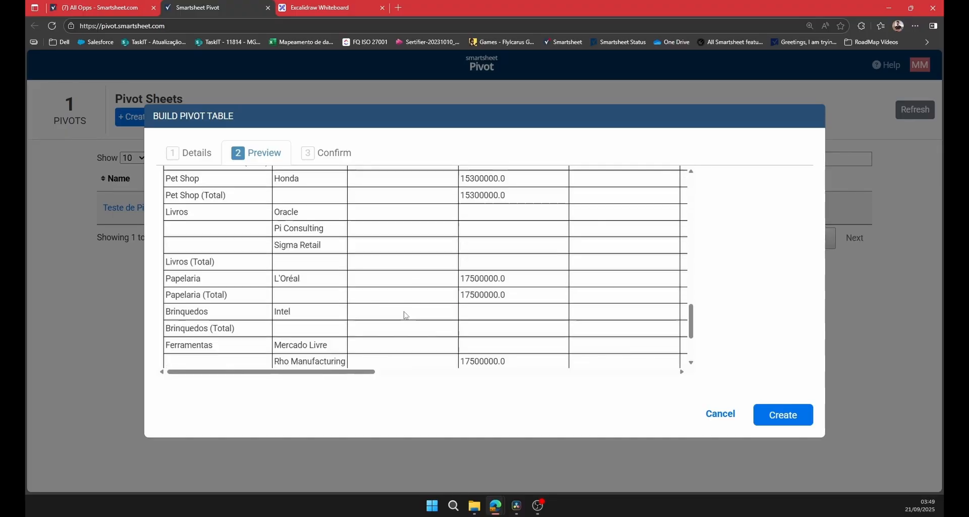
{"action": "left_click_drag", "start_coordinate": [463, 354], "coordinate": [513, 356]}
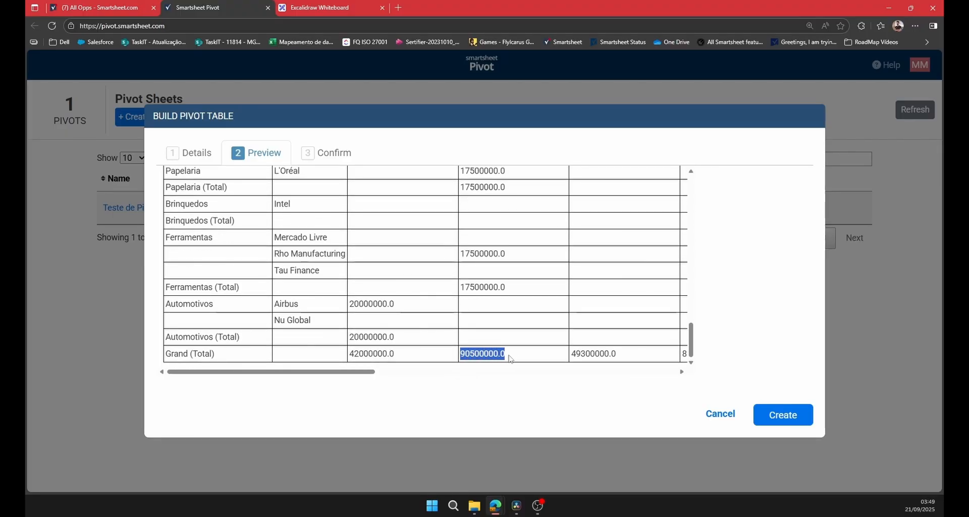
Step: Review how the Eletrônicos opportunities are grouped under their category in the preview, and close it
{"action": "scroll", "coordinate": [355, 316], "scroll_direction": "up", "scroll_amount": 8}
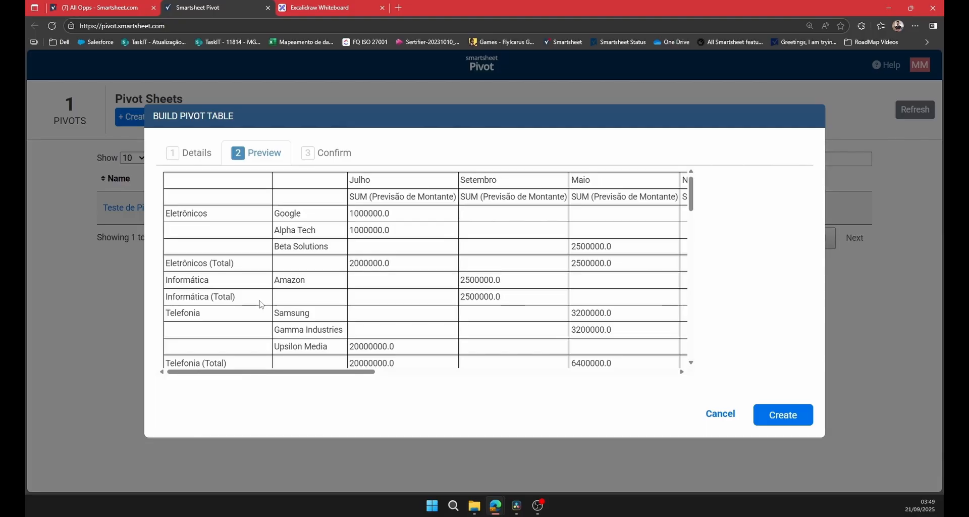
{"action": "left_click_drag", "start_coordinate": [166, 214], "coordinate": [203, 214]}
{"action": "left_click", "coordinate": [202, 223]}
{"action": "left_click_drag", "start_coordinate": [276, 213], "coordinate": [325, 247]}
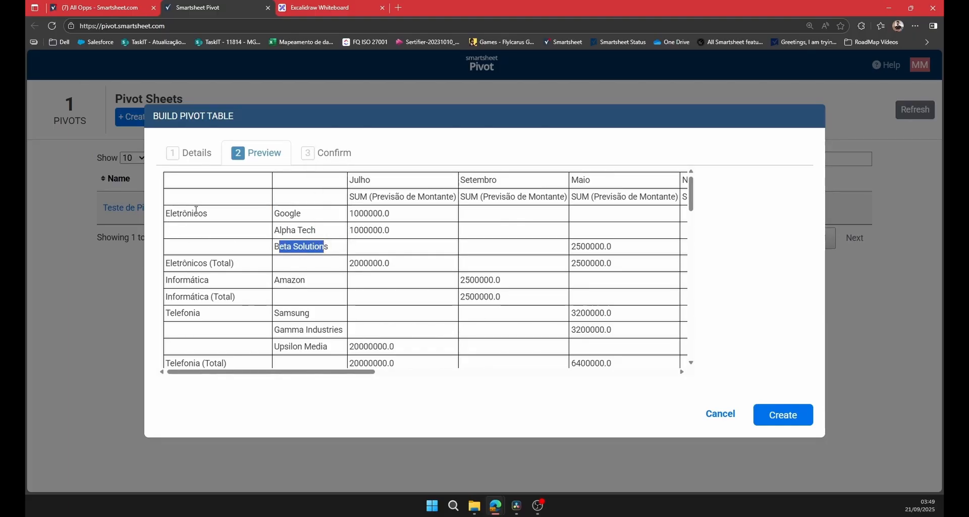
{"action": "double_click", "coordinate": [169, 212]}
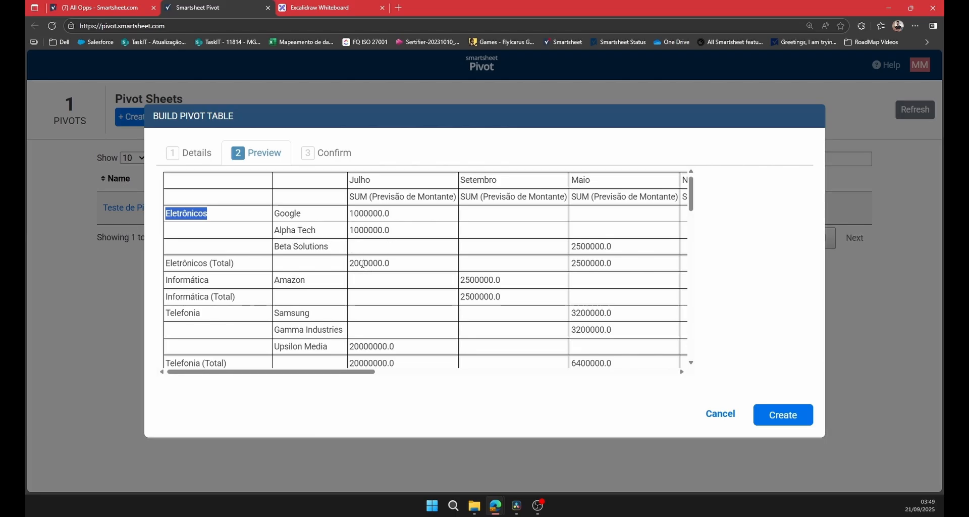
{"action": "mouse_move", "coordinate": [321, 371]}
{"action": "left_mouse_down"}
{"action": "mouse_move", "coordinate": [635, 371]}
{"action": "mouse_move", "coordinate": [323, 364]}
{"action": "left_mouse_up"}
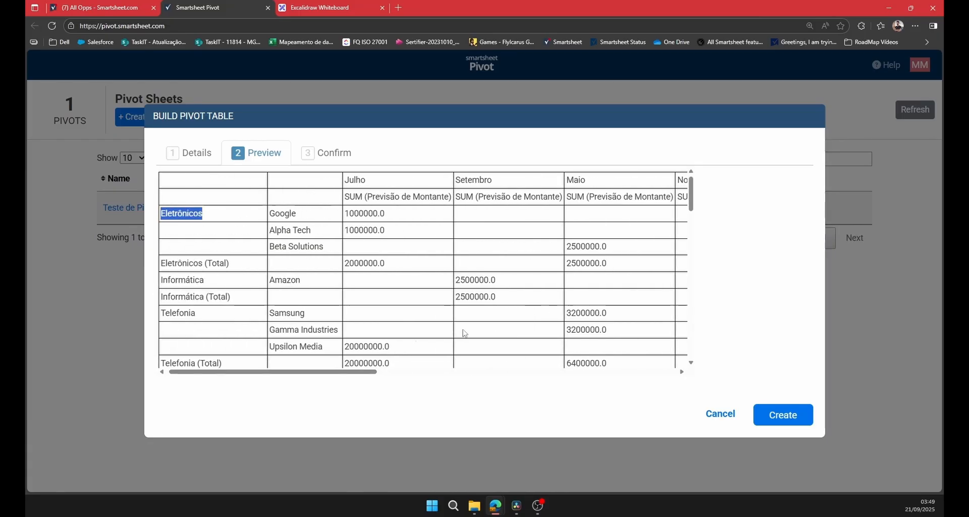
{"action": "left_click", "coordinate": [720, 420]}
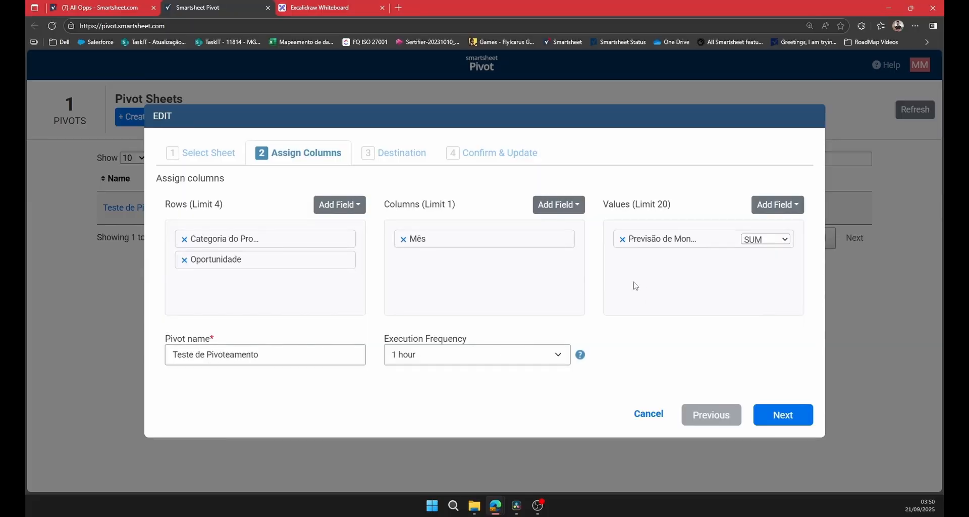
Step: Remove Oportunidade from the pivot's rows, keeping only Categoria do Produto, and update the pivot
{"action": "left_click", "coordinate": [184, 260]}
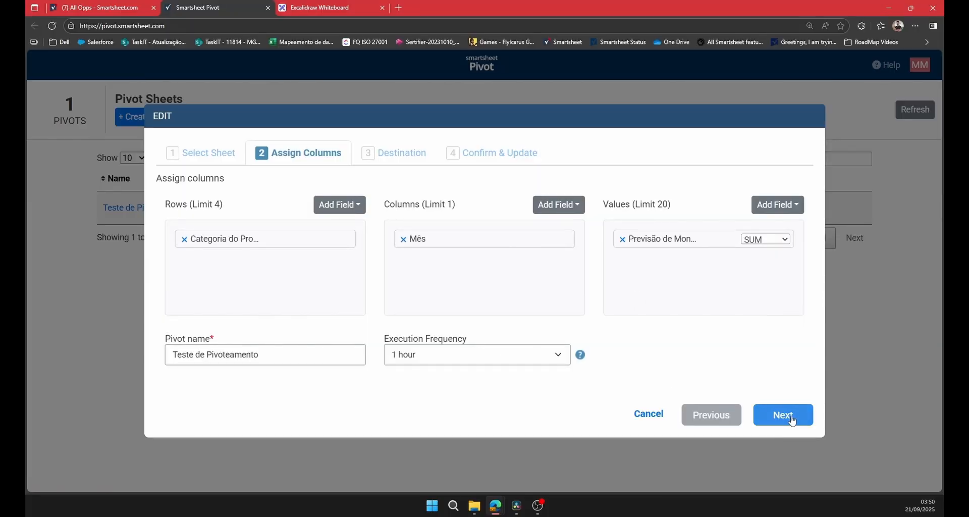
{"action": "left_click", "coordinate": [792, 419]}
{"action": "left_click", "coordinate": [792, 419]}
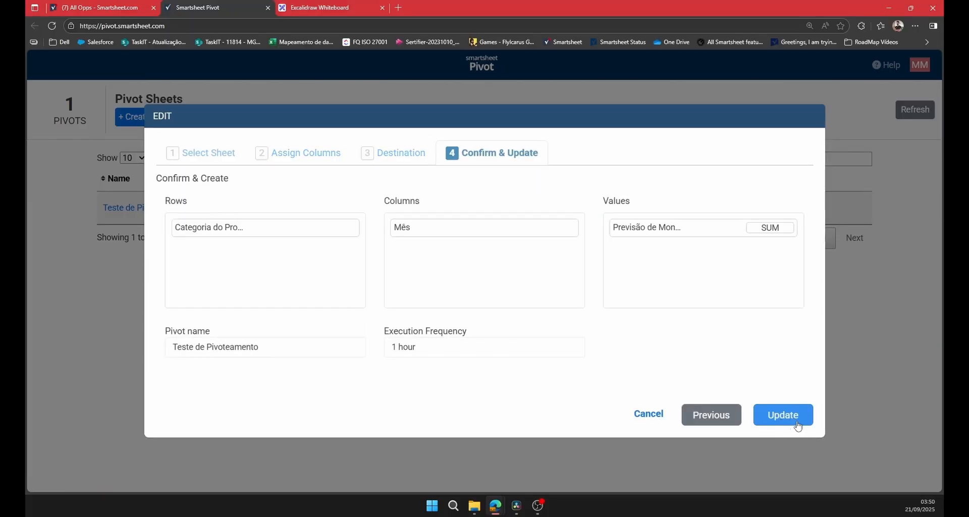
{"action": "left_click", "coordinate": [797, 424]}
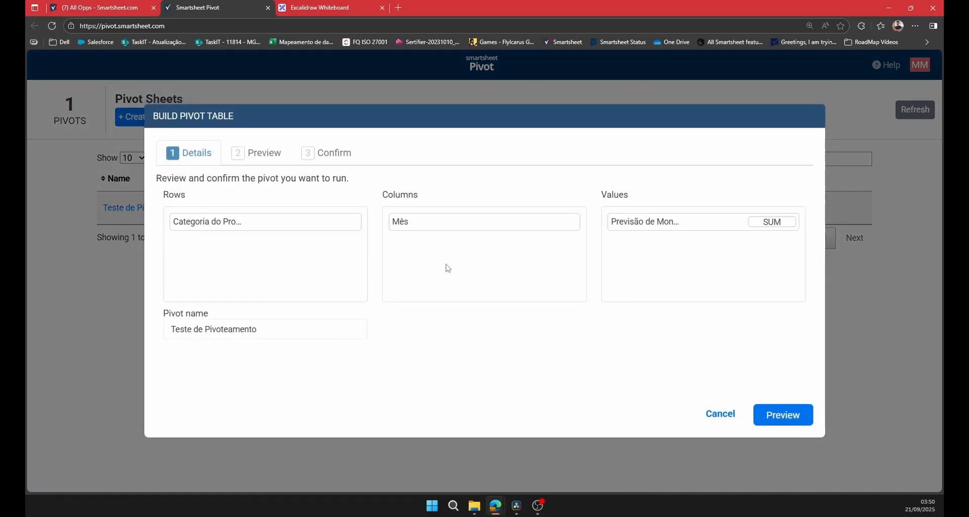
Step: Preview the Teste de Pivoteamento pivot with category-only rows and examine it down to the Grand (Total) row
{"action": "left_click", "coordinate": [777, 412]}
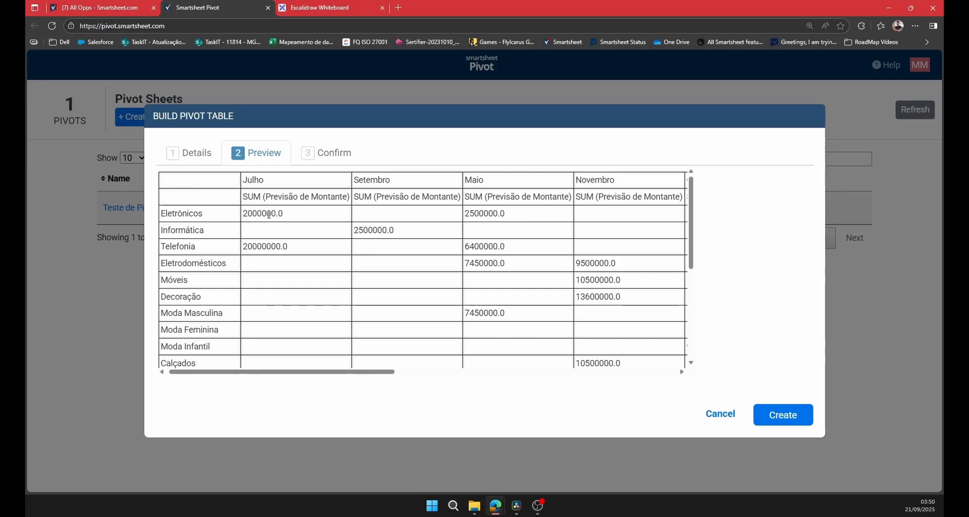
{"action": "scroll", "coordinate": [326, 296], "scroll_direction": "down", "scroll_amount": 1}
{"action": "scroll", "coordinate": [325, 297], "scroll_direction": "down", "scroll_amount": 4}
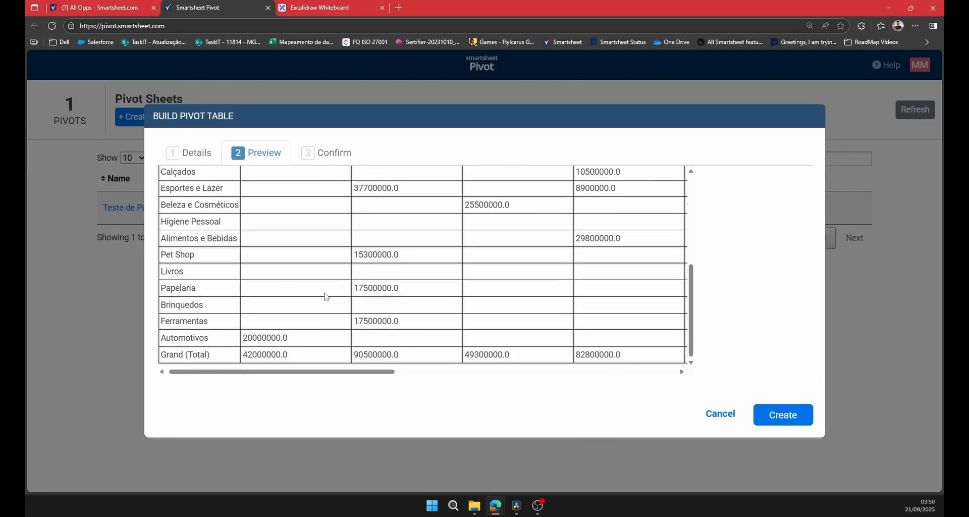
{"action": "scroll", "coordinate": [272, 326], "scroll_direction": "up", "scroll_amount": 5}
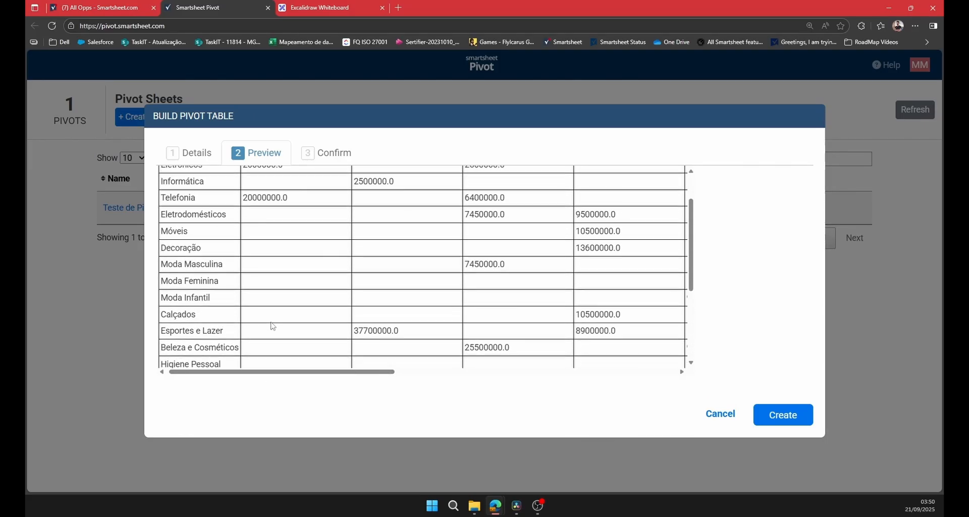
{"action": "scroll", "coordinate": [297, 305], "scroll_direction": "up", "scroll_amount": 1}
{"action": "scroll", "coordinate": [295, 303], "scroll_direction": "up", "scroll_amount": 2}
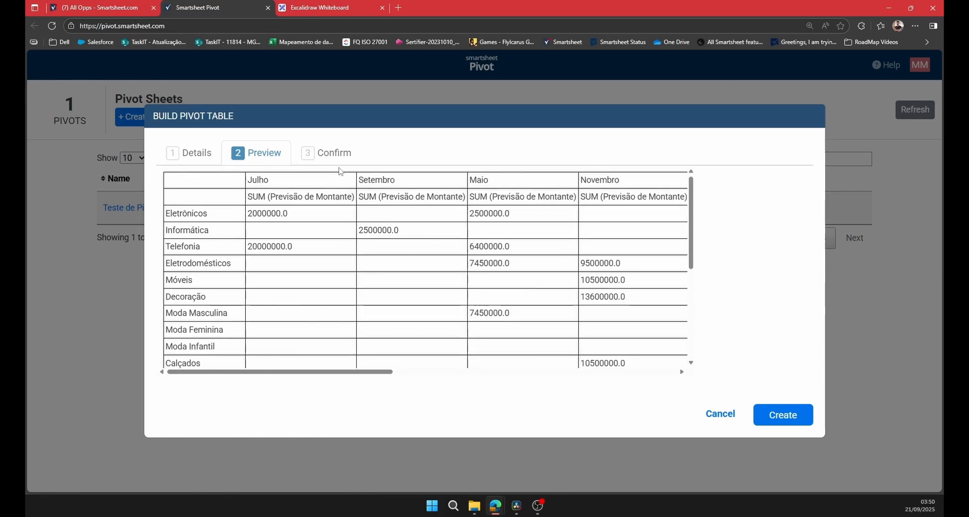
Step: Create the target sheet from the category-only pivot preview, and open Relatório Pivoteado from the refreshed Pivot App folder in Smartsheet
{"action": "left_click", "coordinate": [788, 415]}
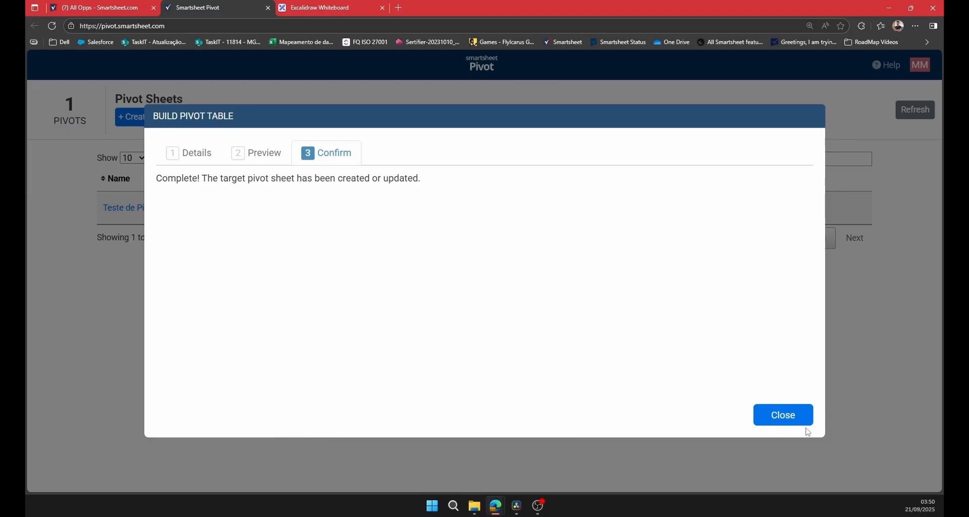
{"action": "left_click", "coordinate": [804, 417]}
{"action": "left_click", "coordinate": [96, 7]}
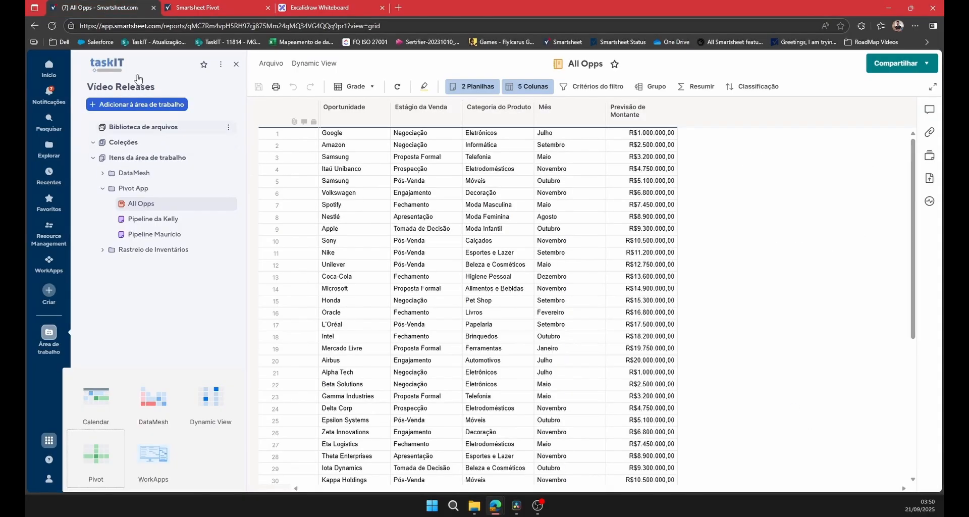
{"action": "left_click", "coordinate": [55, 28]}
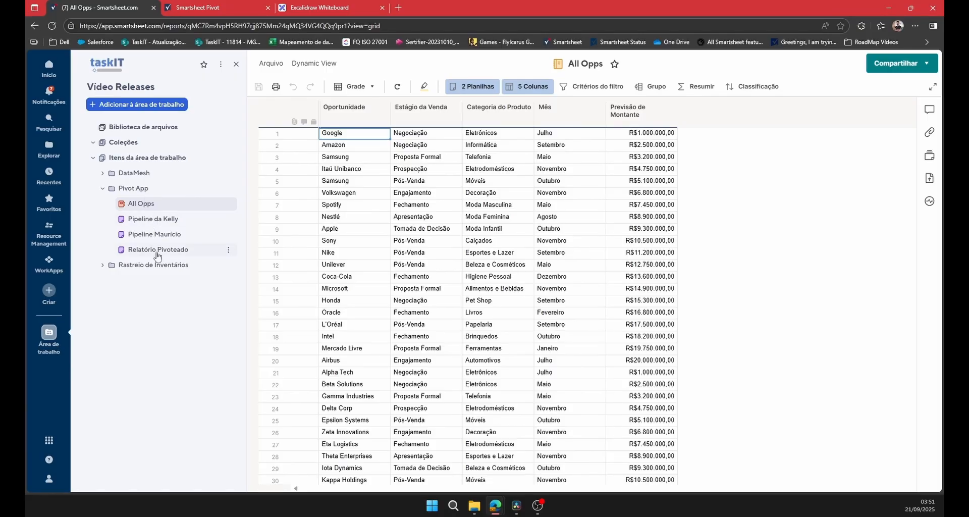
{"action": "left_click", "coordinate": [151, 251]}
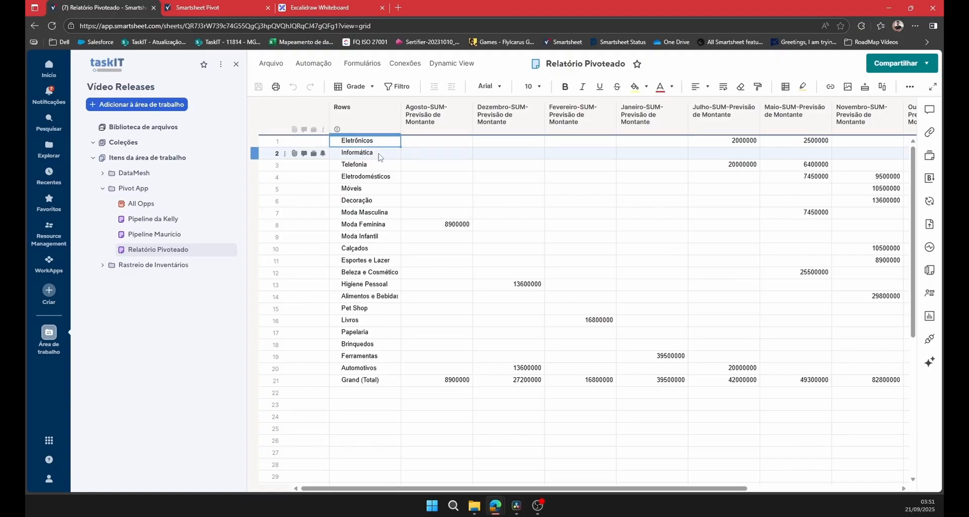
Step: Examine the month columns and the Grand Total column of Relatório Pivoteado for all category rows
{"action": "left_click", "coordinate": [436, 114]}
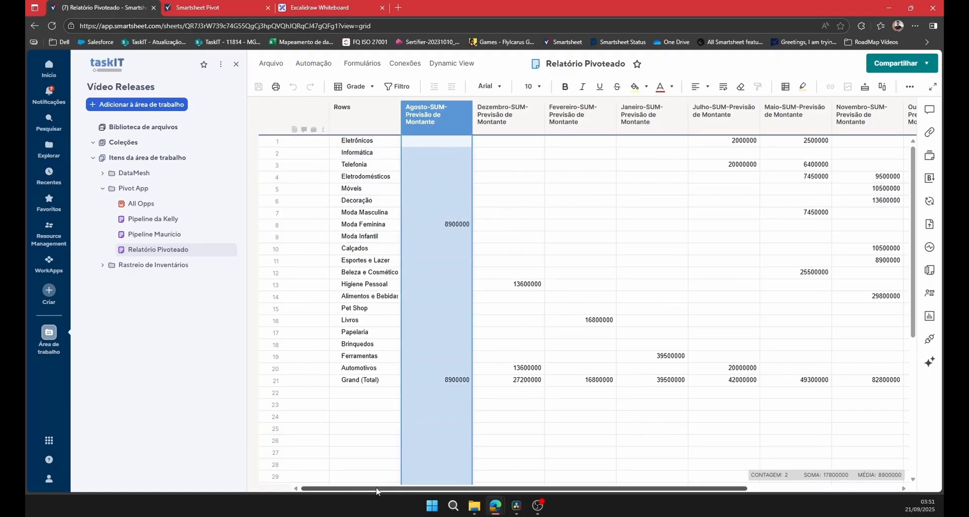
{"action": "left_click_drag", "start_coordinate": [375, 490], "coordinate": [383, 489]}
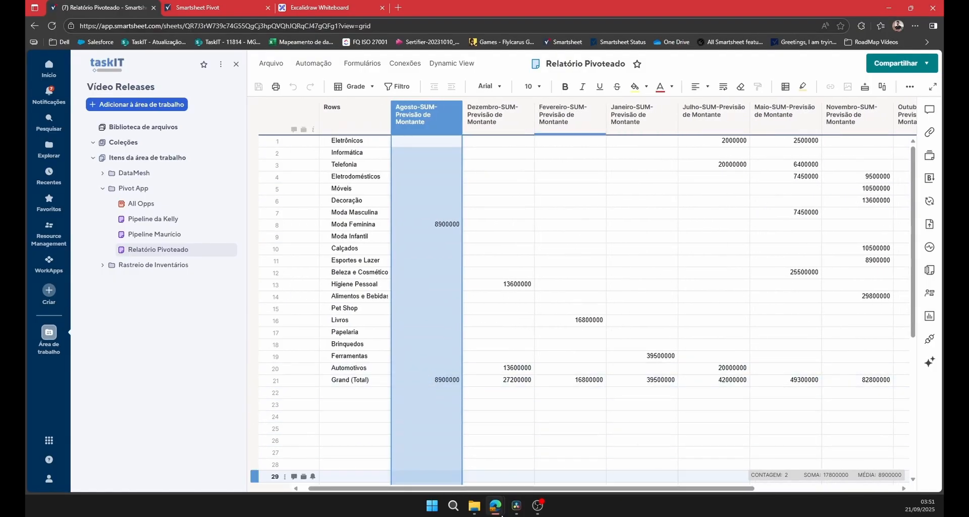
{"action": "left_click", "coordinate": [769, 489]}
{"action": "left_click_drag", "start_coordinate": [898, 140], "coordinate": [898, 379]}
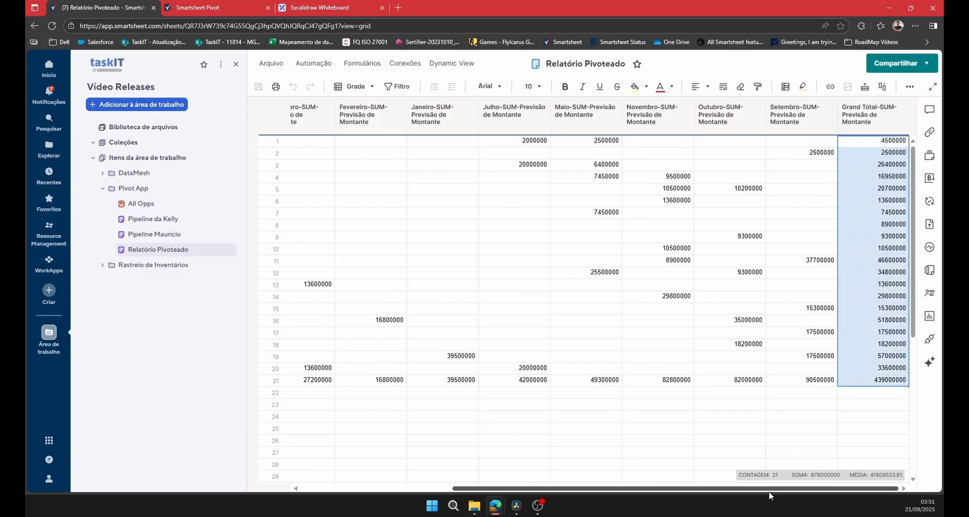
{"action": "left_click_drag", "start_coordinate": [763, 490], "coordinate": [558, 497]}
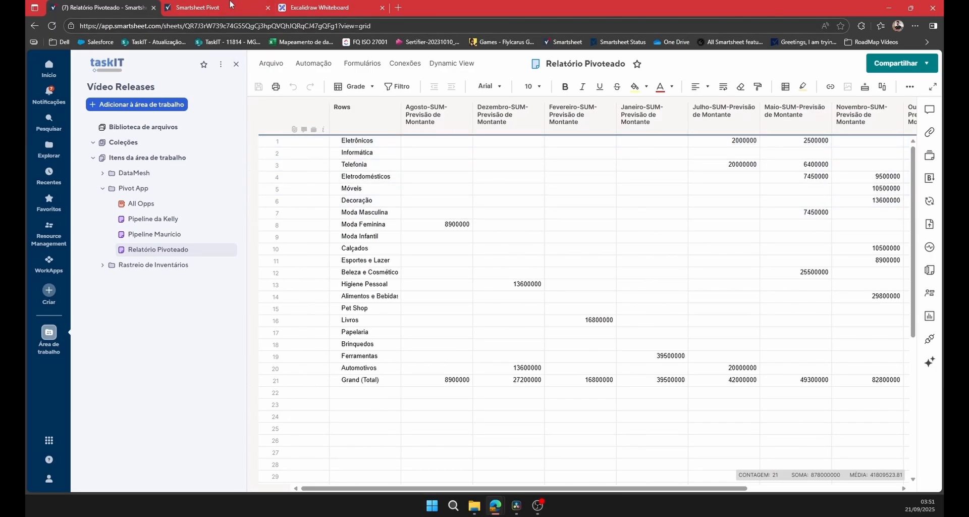
Step: Add Oportunidade as a second row field to Teste de Pivoteamento in Smartsheet Pivot and update the pivot
{"action": "left_click", "coordinate": [228, 7]}
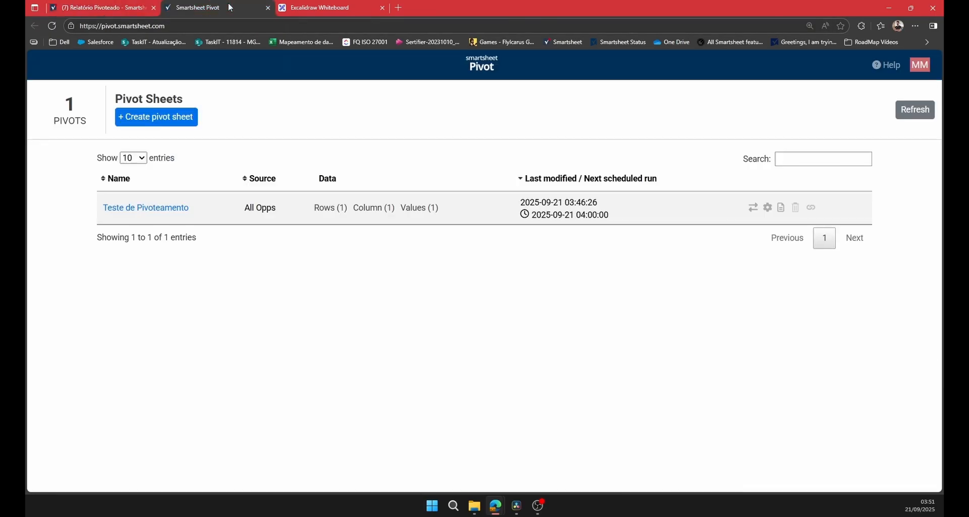
{"action": "left_click", "coordinate": [768, 207]}
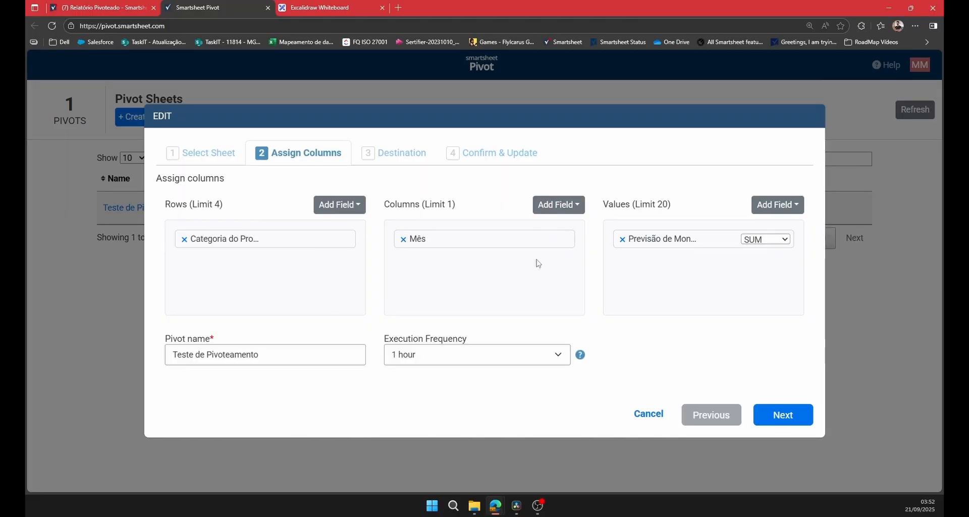
{"action": "left_click", "coordinate": [346, 209]}
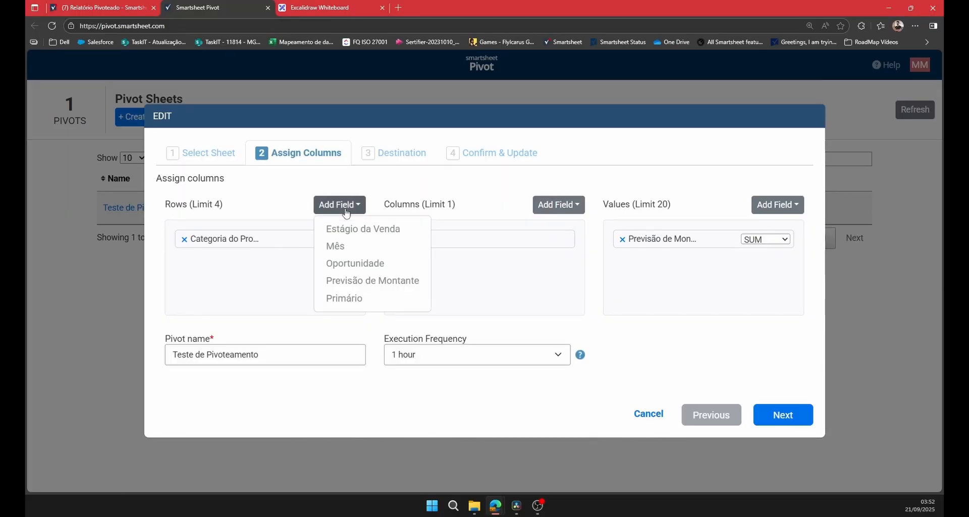
{"action": "left_click", "coordinate": [371, 266]}
{"action": "left_click", "coordinate": [811, 423]}
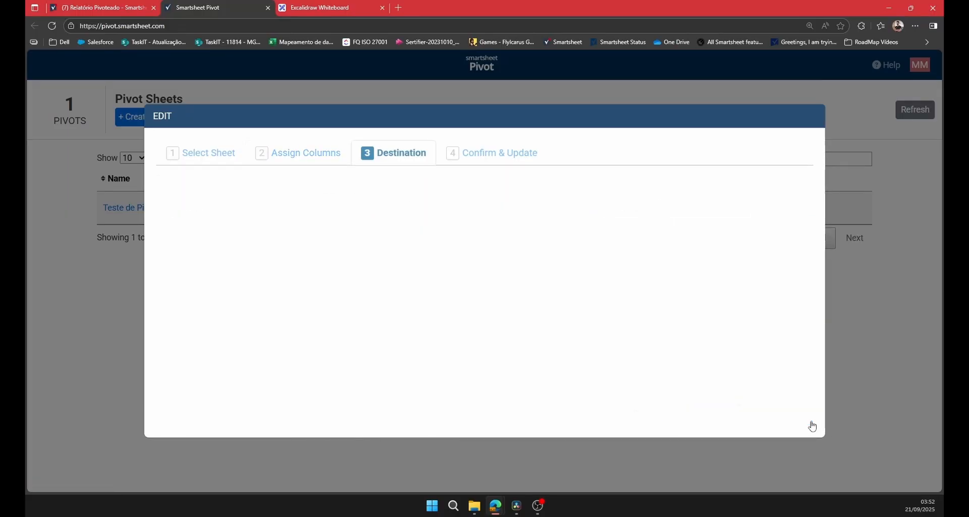
{"action": "left_click", "coordinate": [779, 416]}
{"action": "left_click", "coordinate": [686, 412]}
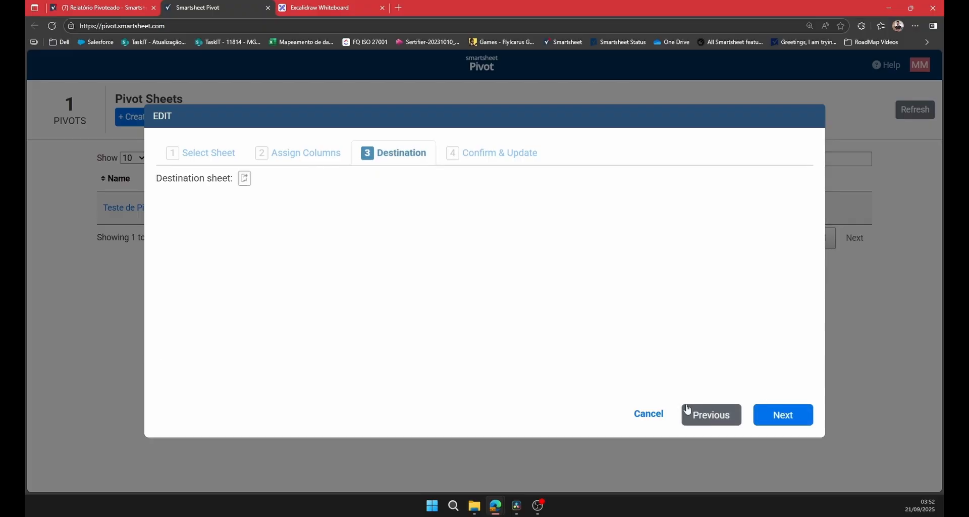
{"action": "left_click", "coordinate": [782, 414]}
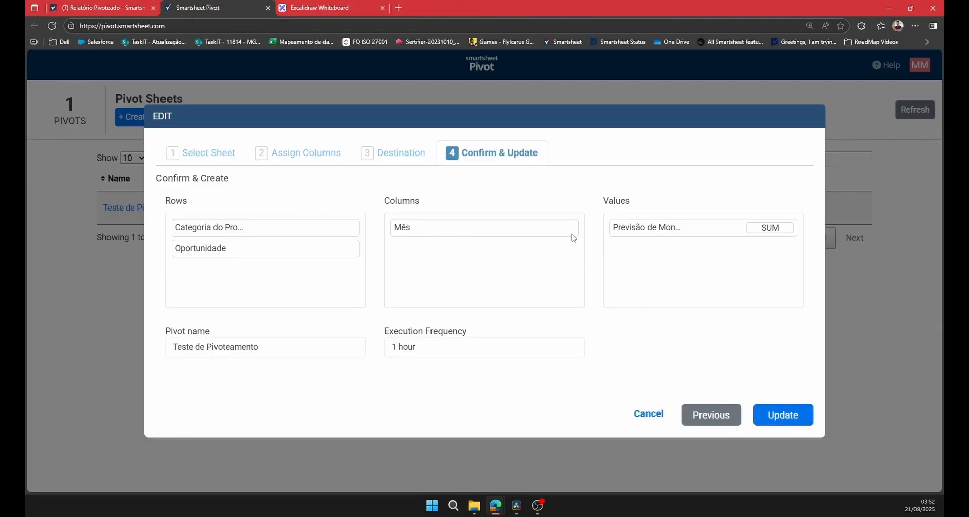
{"action": "left_click", "coordinate": [797, 413]}
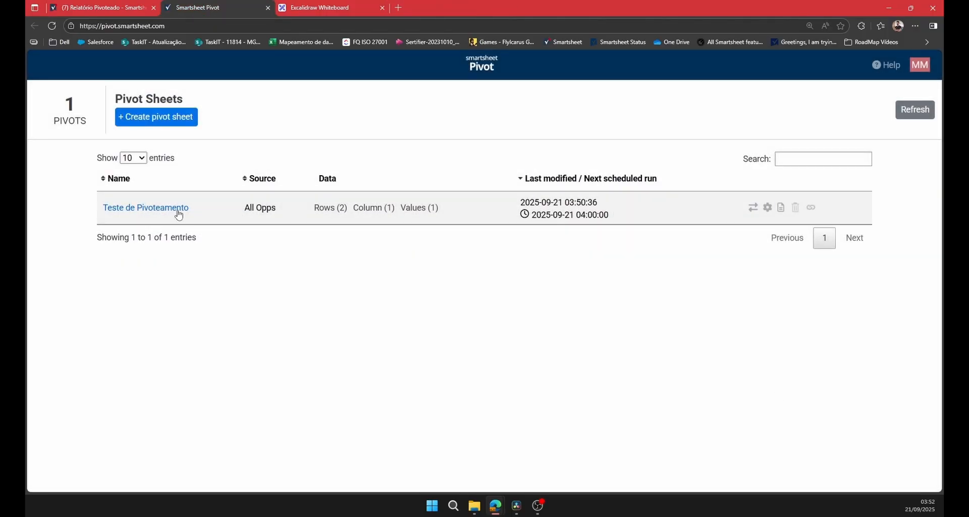
Step: Run Teste de Pivoteamento with both row fields to update its target sheet, and reload Relatório Pivoteado in Smartsheet
{"action": "left_click", "coordinate": [177, 210]}
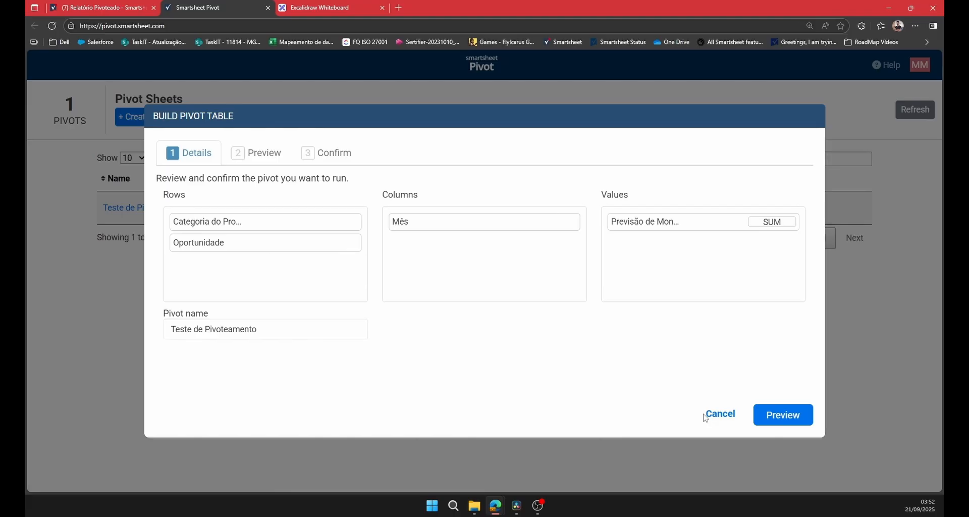
{"action": "left_click", "coordinate": [779, 417]}
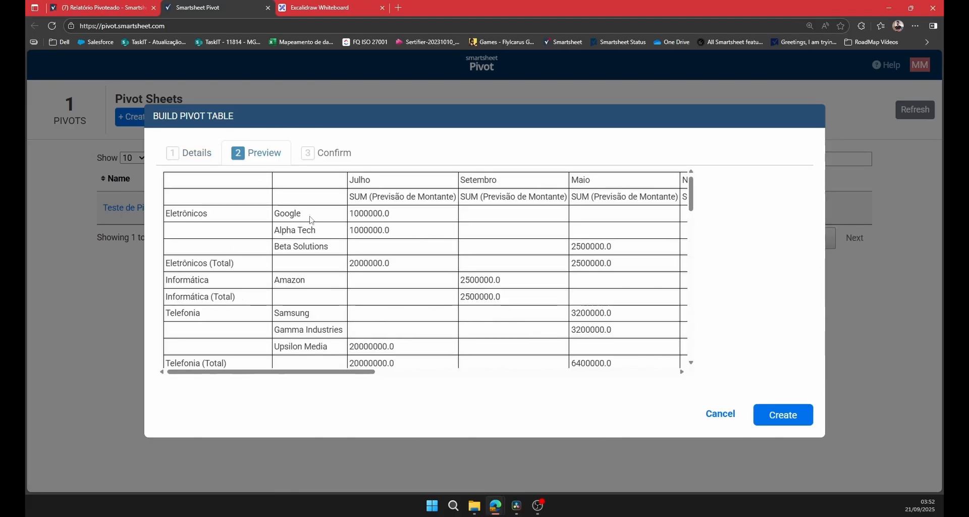
{"action": "left_click", "coordinate": [804, 418]}
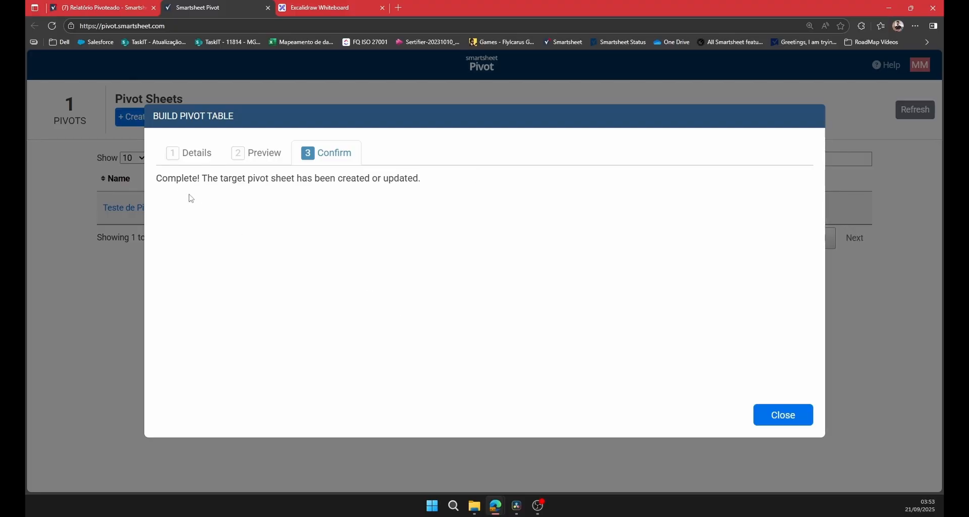
{"action": "left_click", "coordinate": [798, 416]}
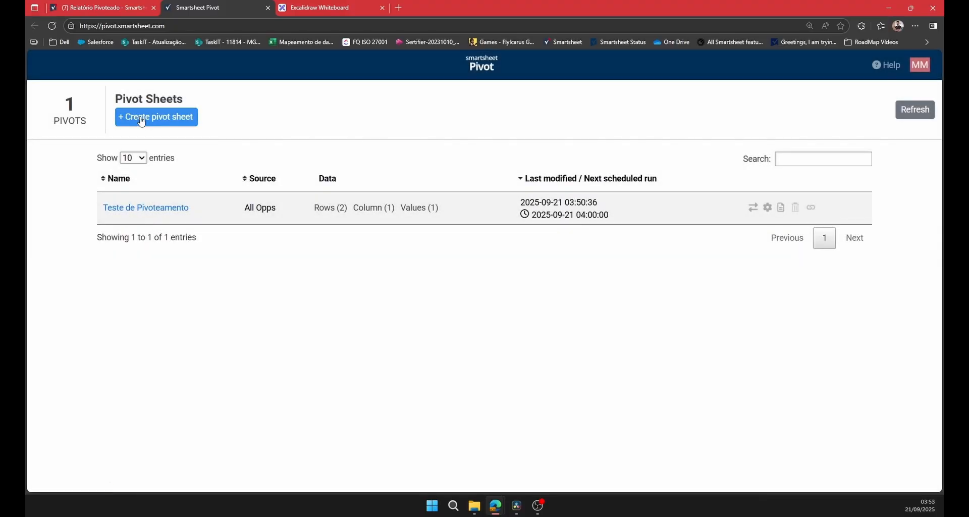
{"action": "left_click", "coordinate": [119, 8]}
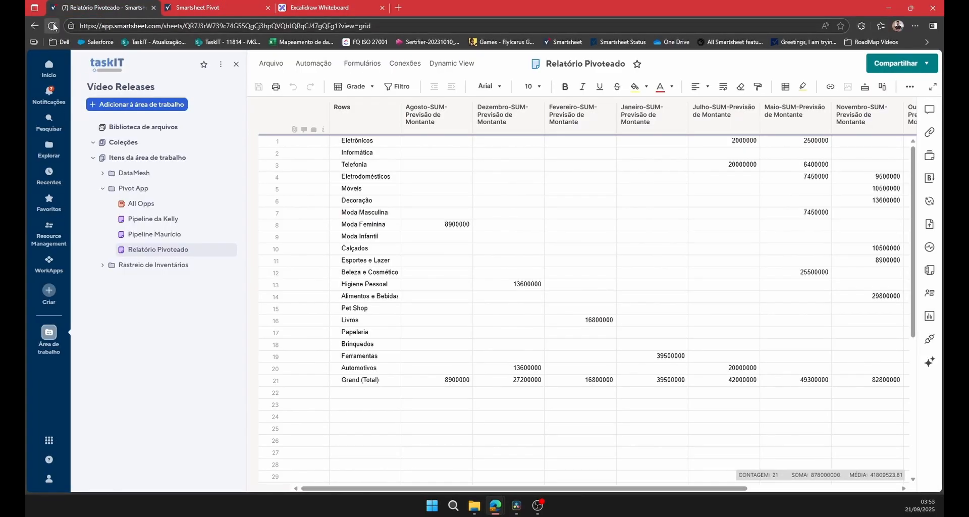
{"action": "left_click", "coordinate": [52, 26]}
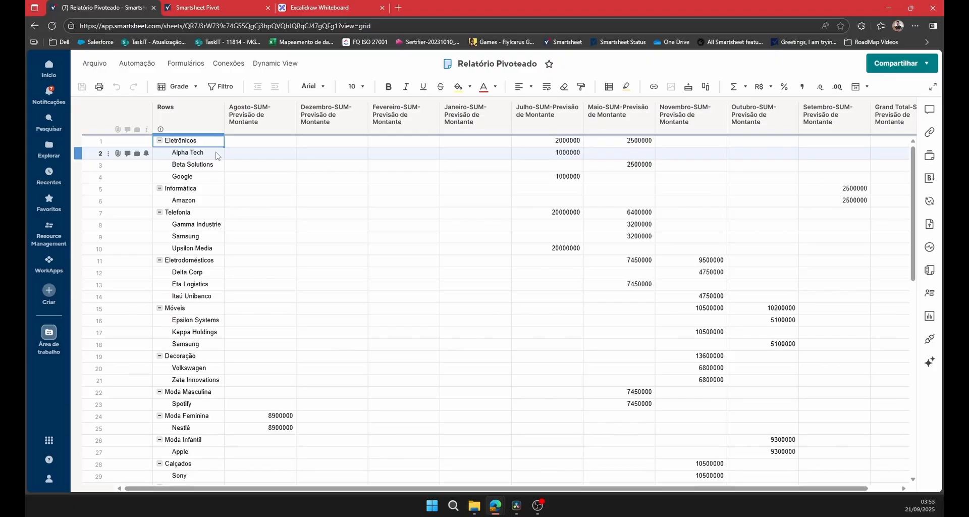
Step: Collapse and re-expand the Eletrônicos and Informática category rows to check the sheet's hierarchy
{"action": "left_click", "coordinate": [159, 140]}
{"action": "left_click", "coordinate": [160, 152]}
{"action": "left_click", "coordinate": [159, 140]}
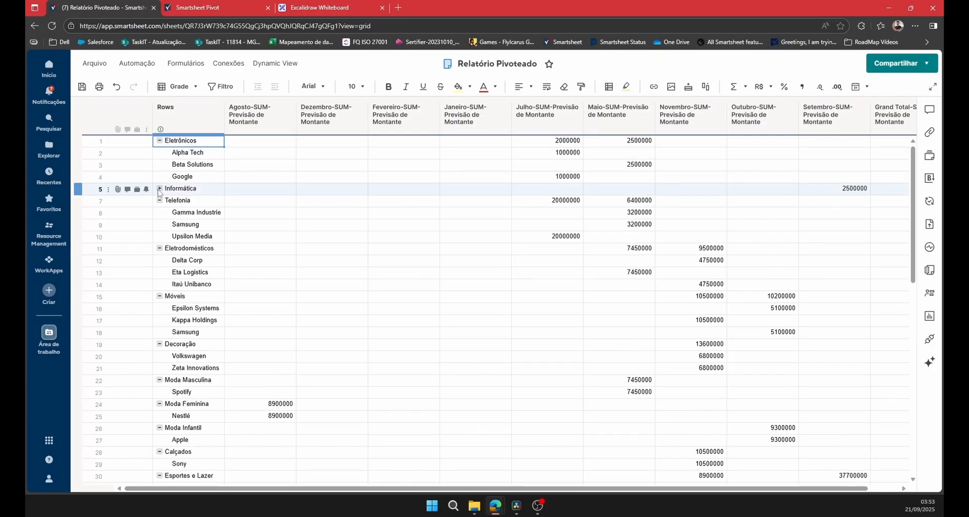
{"action": "left_click", "coordinate": [160, 188]}
Step: Inspect the Alpha Tech, Beta Solutions and Google rows under Eletrônicos and their Julho amounts
{"action": "left_click", "coordinate": [210, 158]}
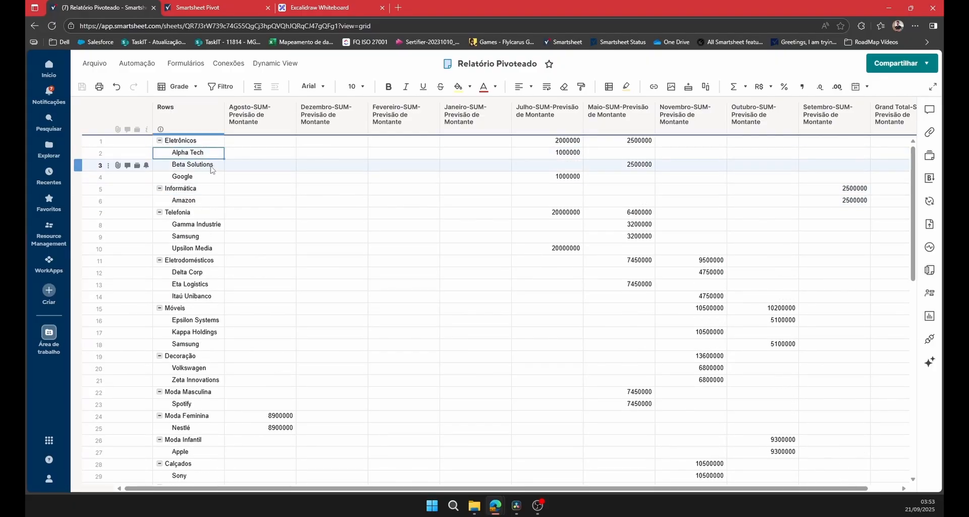
{"action": "left_click", "coordinate": [211, 167]}
{"action": "left_click", "coordinate": [210, 156]}
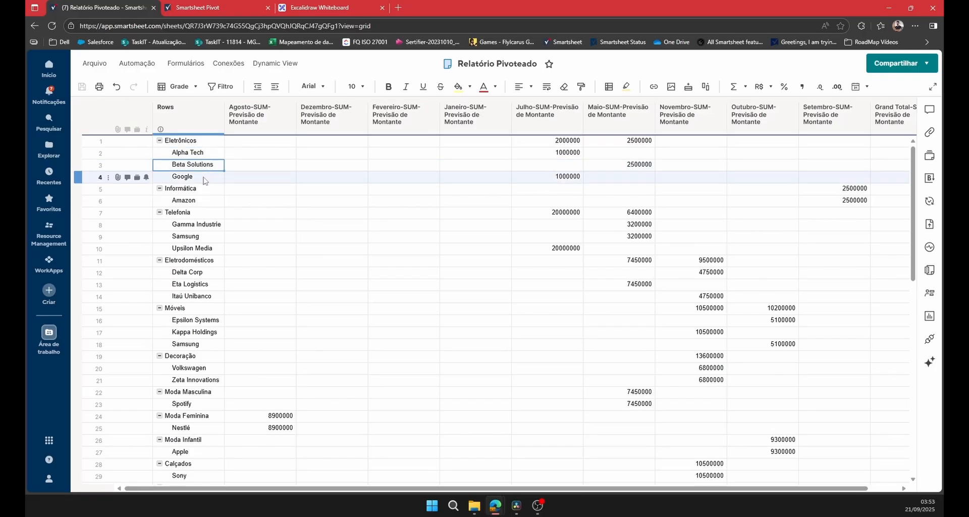
{"action": "left_click", "coordinate": [206, 176]}
{"action": "left_click", "coordinate": [571, 153]}
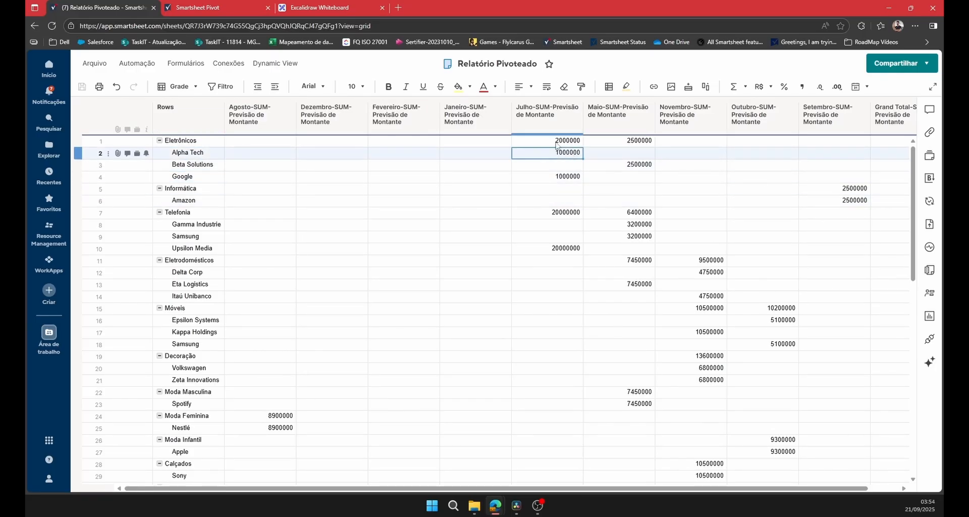
{"action": "left_click", "coordinate": [579, 179]}
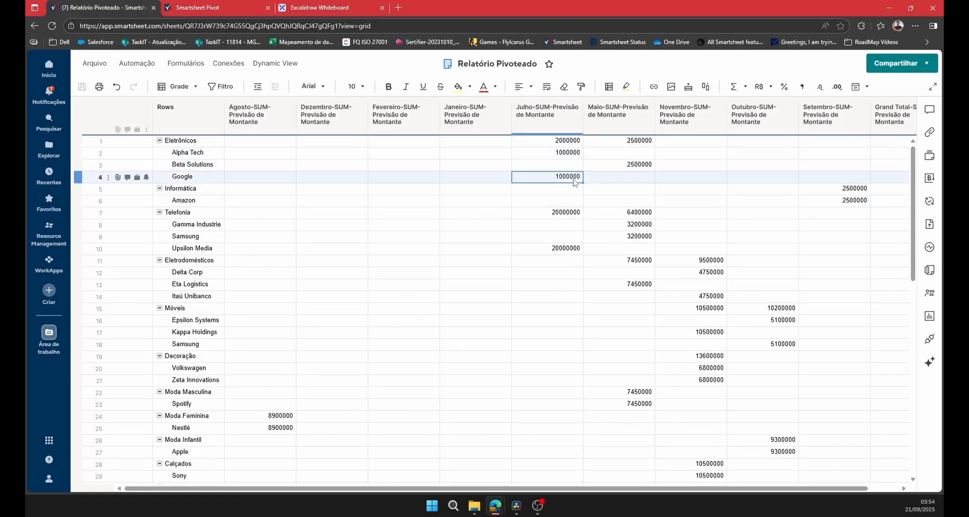
Step: Check the Julho amount in the Grand (Total) row and view the sheet's Grand Total column
{"action": "scroll", "coordinate": [573, 308], "scroll_direction": "down", "scroll_amount": 8}
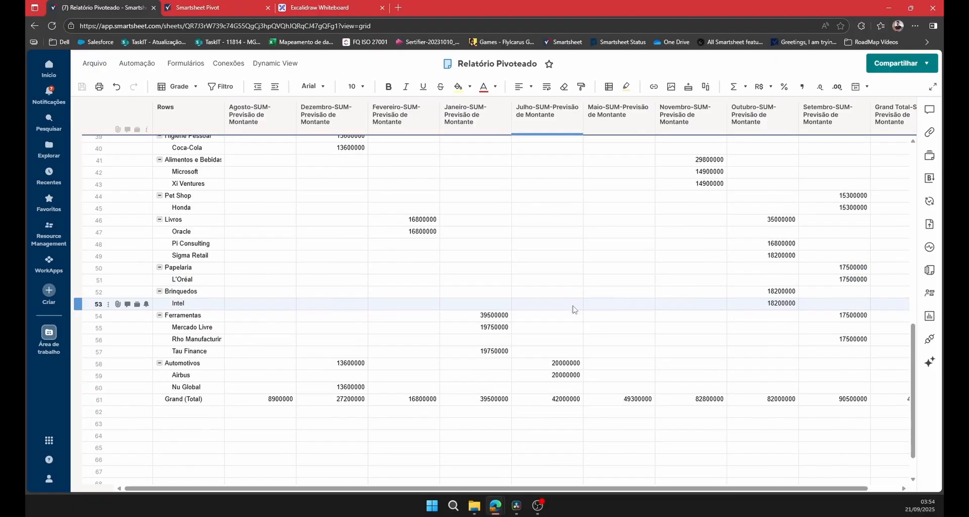
{"action": "scroll", "coordinate": [573, 307], "scroll_direction": "up", "scroll_amount": 8}
{"action": "scroll", "coordinate": [576, 308], "scroll_direction": "down", "scroll_amount": 8}
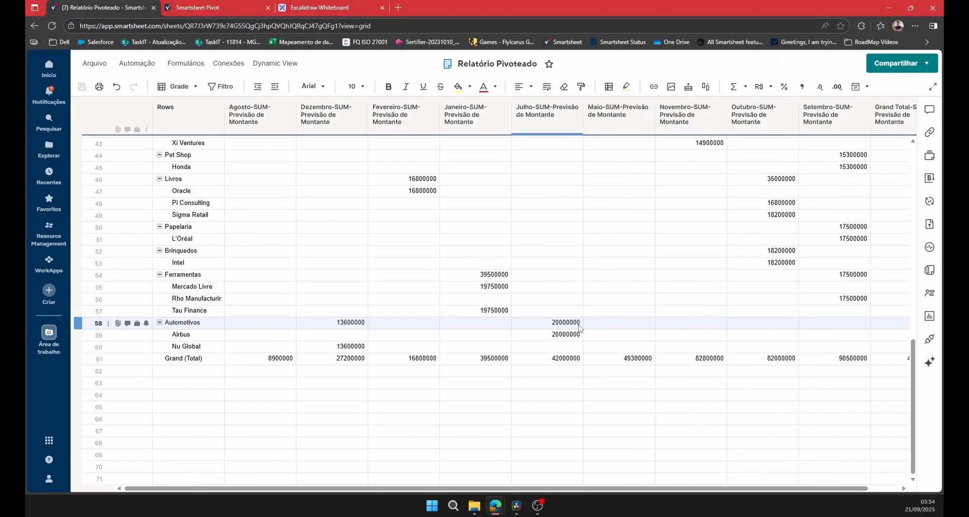
{"action": "left_click", "coordinate": [555, 358]}
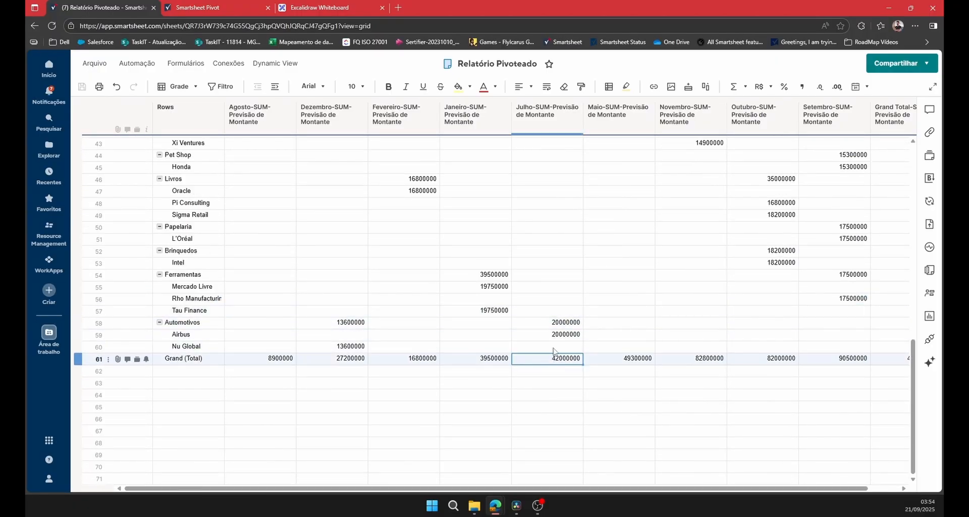
{"action": "scroll", "coordinate": [557, 259], "scroll_direction": "up", "scroll_amount": 3}
{"action": "scroll", "coordinate": [555, 254], "scroll_direction": "up", "scroll_amount": 6}
{"action": "scroll", "coordinate": [555, 255], "scroll_direction": "right", "scroll_amount": 1}
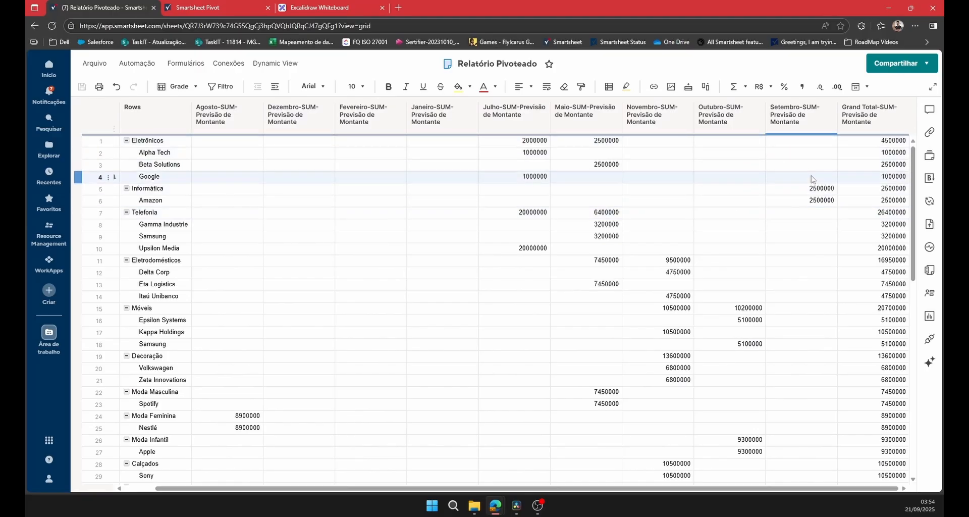
Step: Collapse and re-expand Eletrônicos, and look through the opportunities nested under each category down the whole sheet
{"action": "left_click", "coordinate": [127, 142]}
{"action": "left_click", "coordinate": [127, 141]}
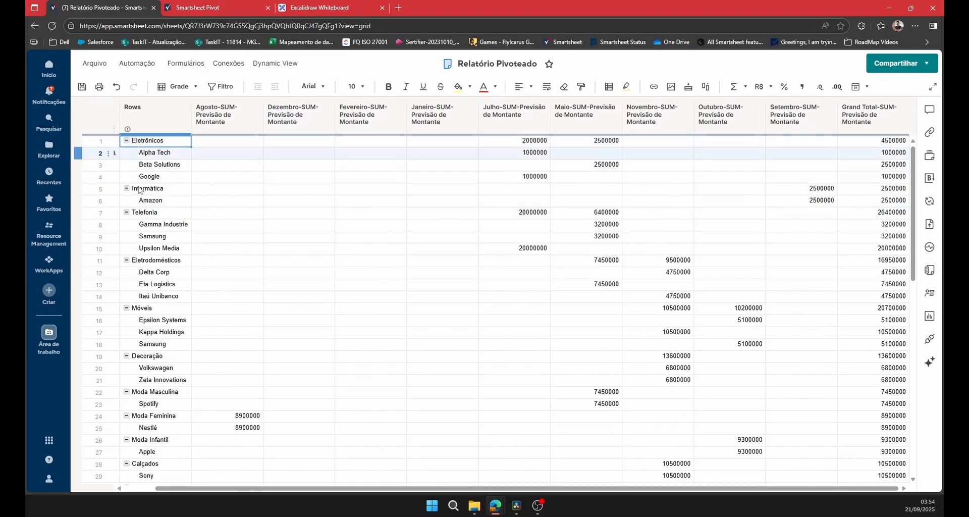
{"action": "left_click", "coordinate": [163, 203]}
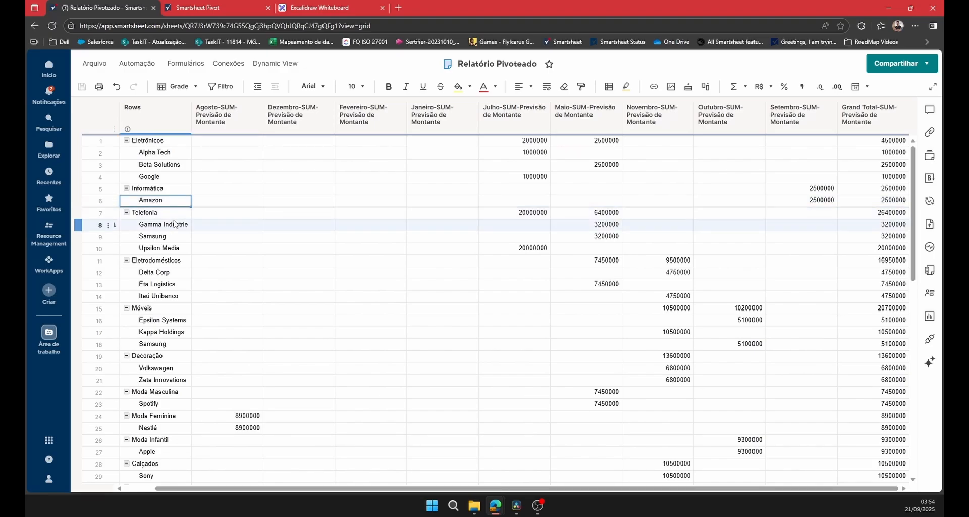
{"action": "scroll", "coordinate": [282, 333], "scroll_direction": "down", "scroll_amount": 7}
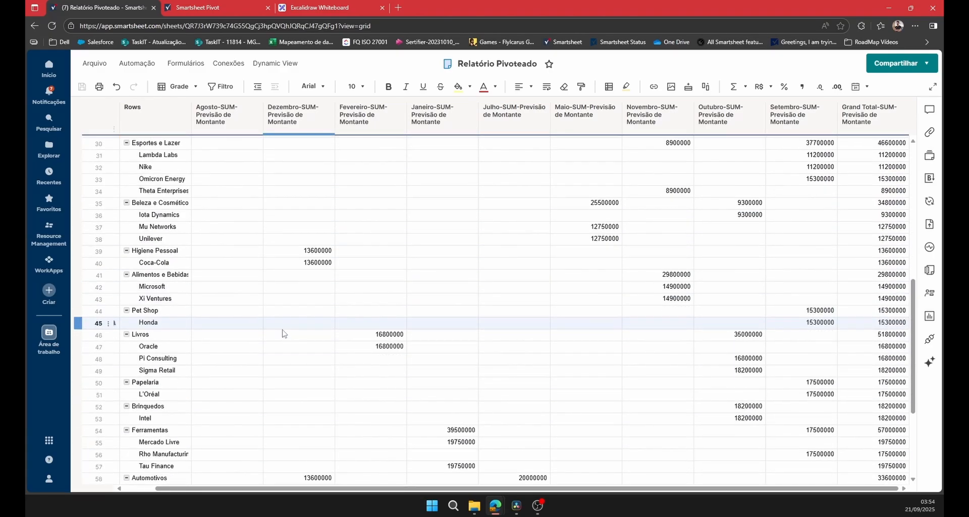
{"action": "scroll", "coordinate": [283, 333], "scroll_direction": "down", "scroll_amount": 4}
{"action": "scroll", "coordinate": [333, 302], "scroll_direction": "up", "scroll_amount": 12}
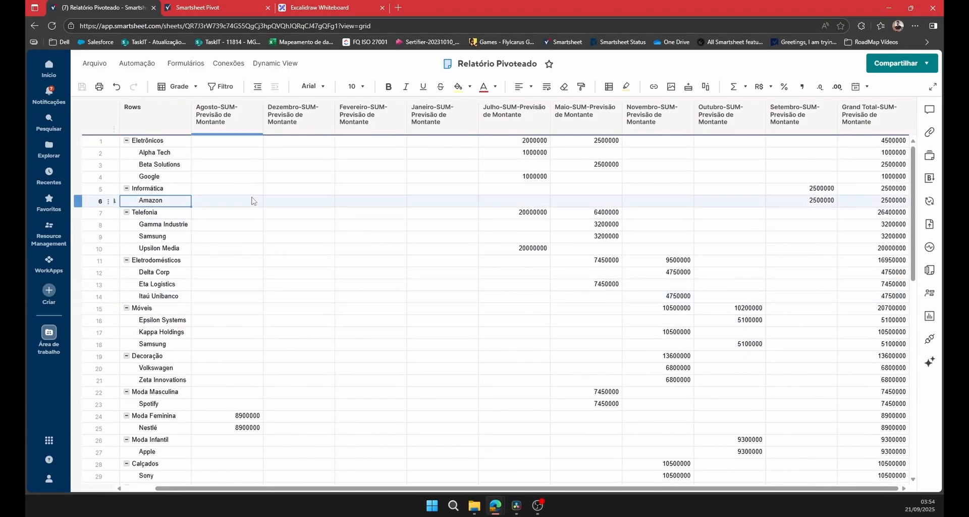
Step: Review the Agosto and Julho columns and the Eletrônicos rows, and show the workspace's item list beside the sheet
{"action": "left_click", "coordinate": [237, 118]}
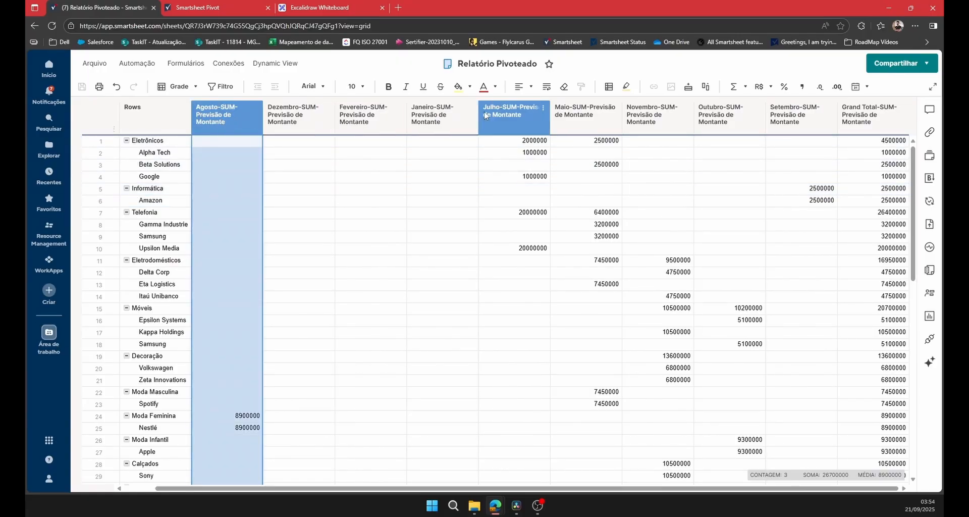
{"action": "left_click", "coordinate": [514, 117]}
{"action": "left_click", "coordinate": [179, 143]}
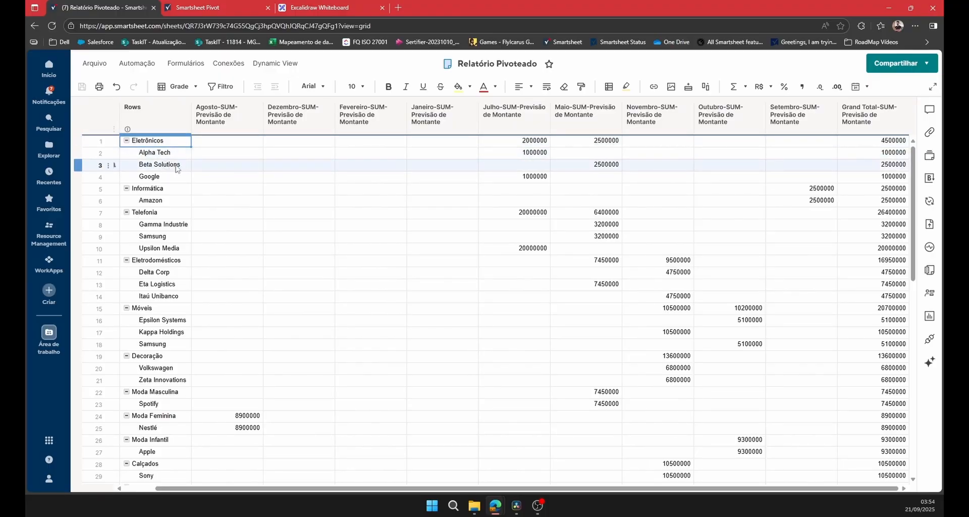
{"action": "left_click", "coordinate": [175, 165]}
{"action": "left_click", "coordinate": [49, 335]}
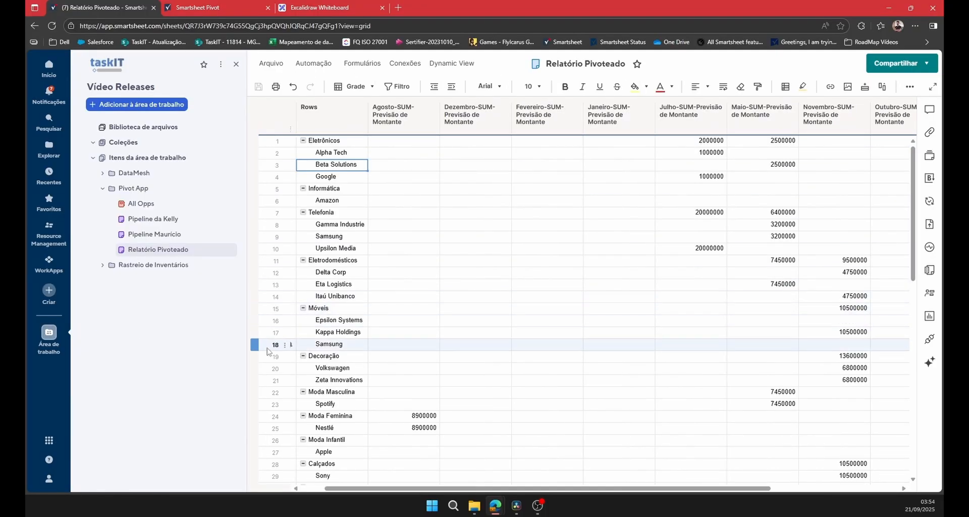